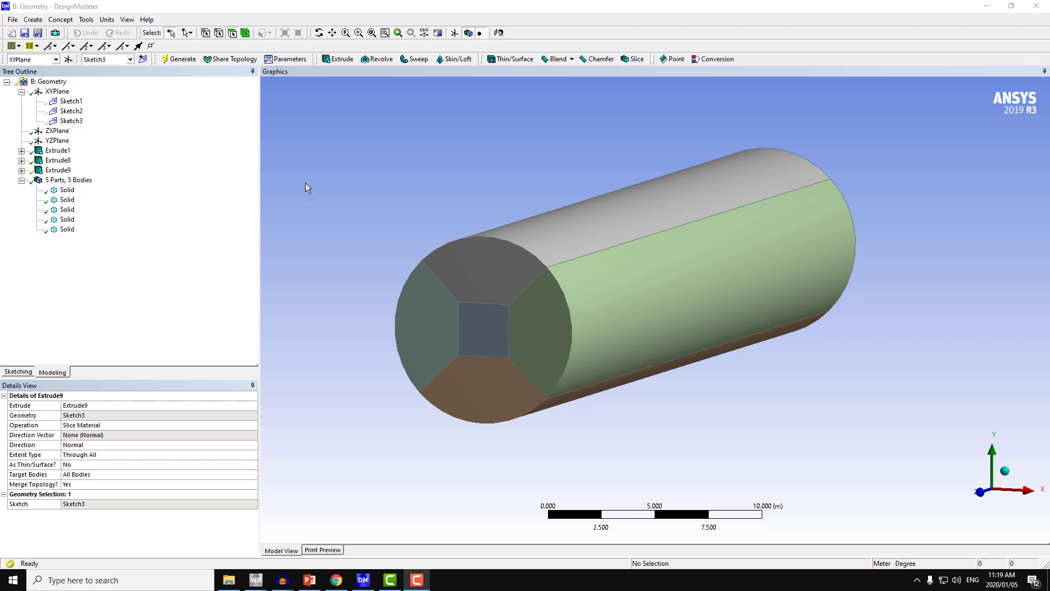
Inspect the five-body sliced cylinder from several angles, then request File > Start Over.
middle_drag(472, 274, 457, 273)
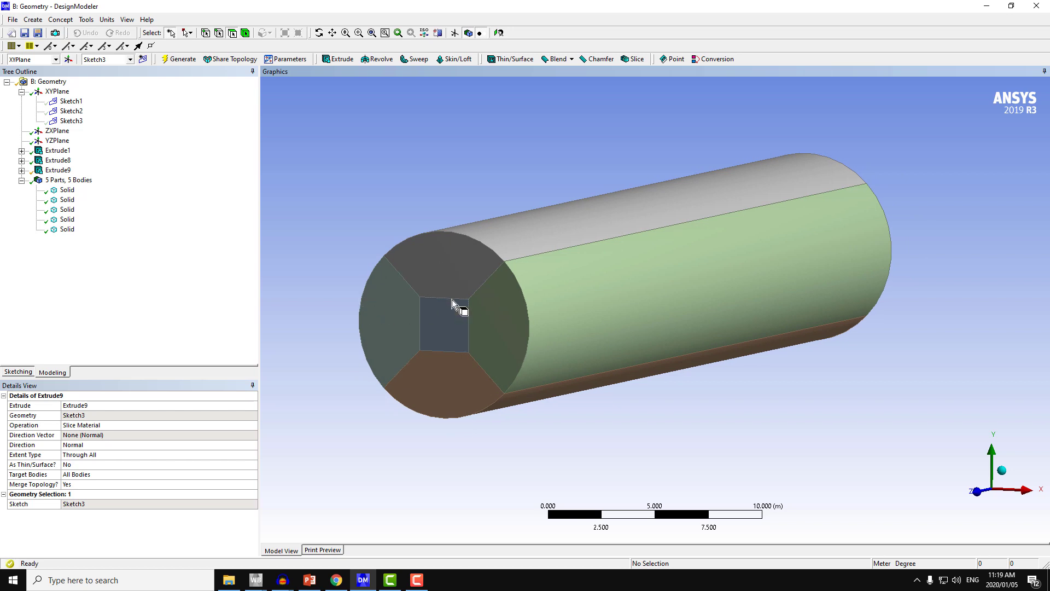
middle_drag(452, 300, 442, 302)
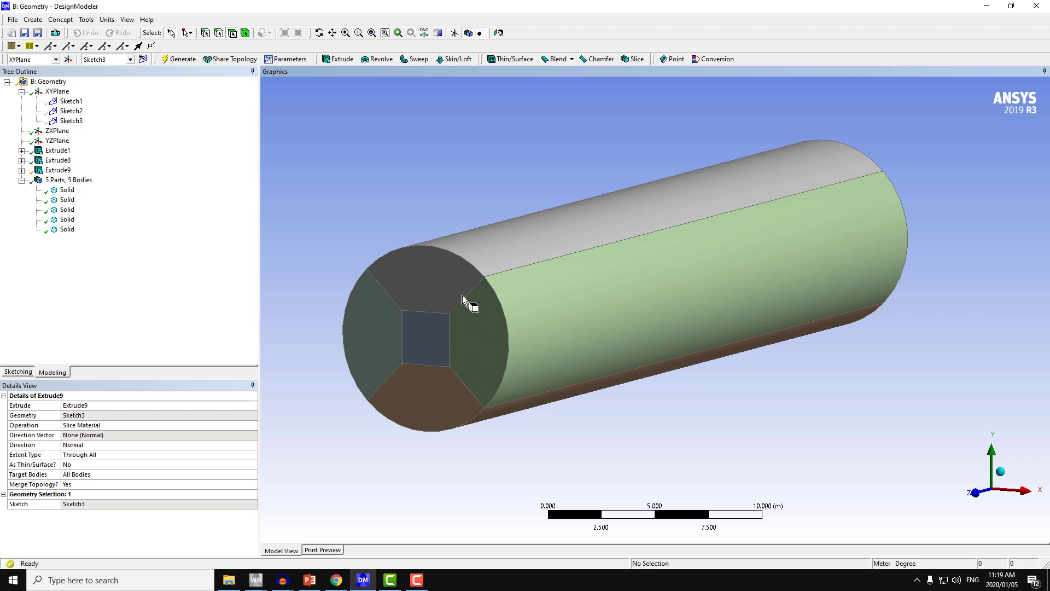
middle_drag(470, 353, 447, 342)
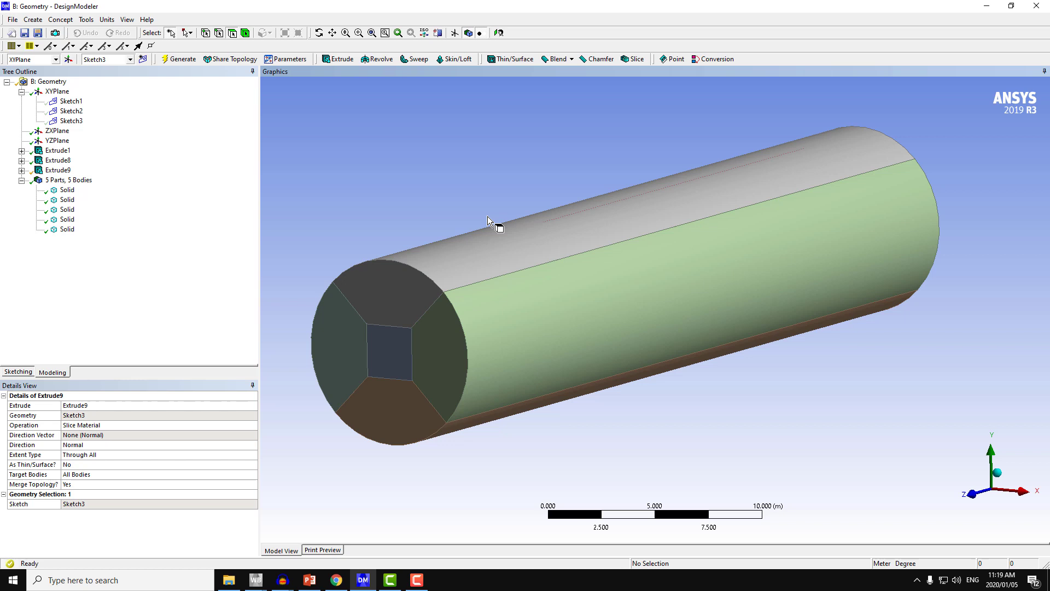
middle_drag(488, 218, 369, 195)
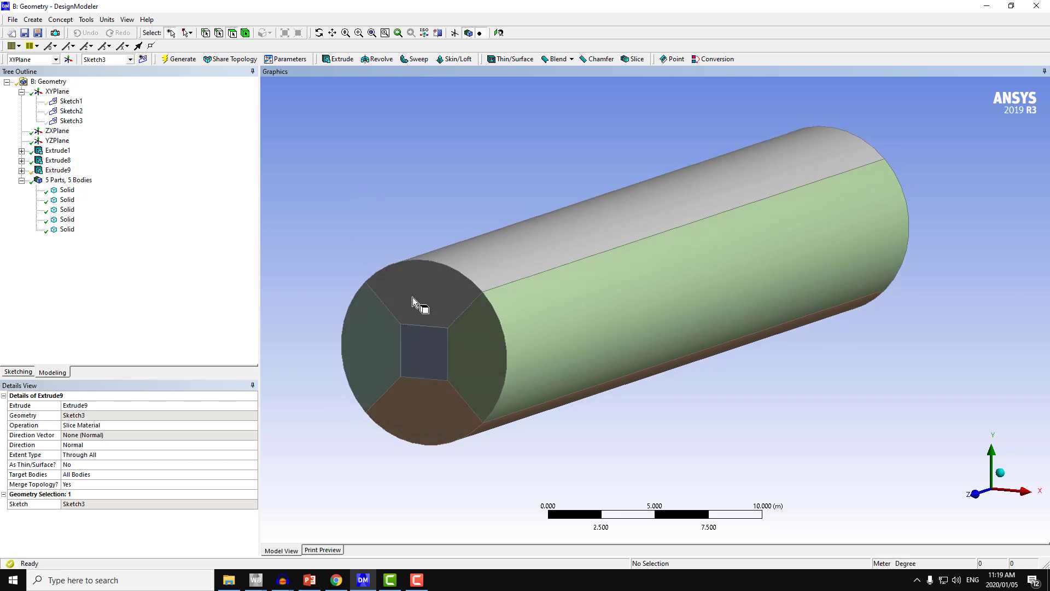
middle_drag(412, 297, 391, 304)
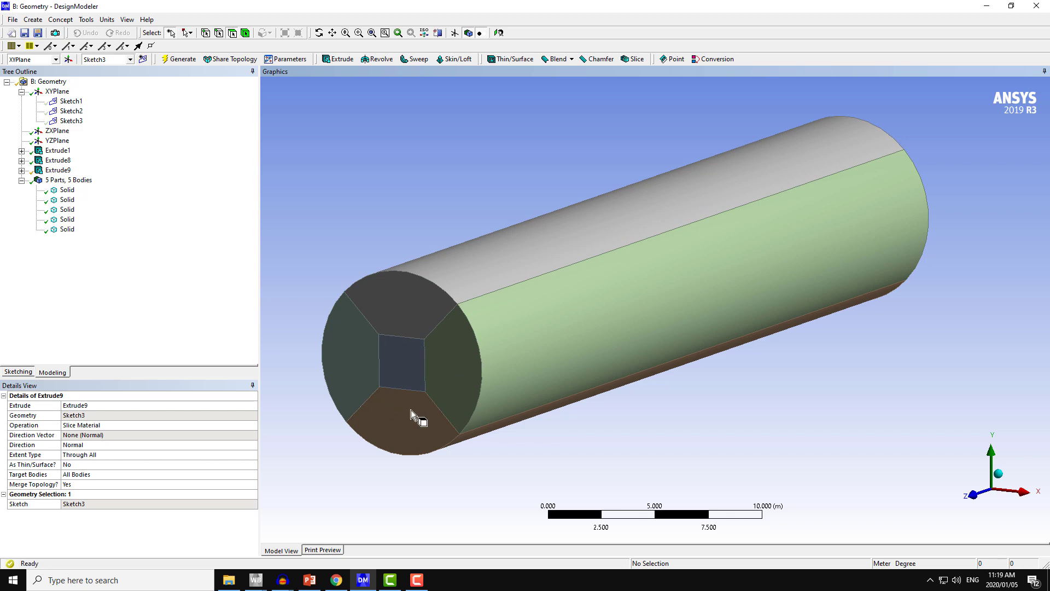
middle_drag(385, 336, 382, 264)
middle_drag(288, 192, 310, 178)
click(11, 20)
click(27, 42)
Confirm Start Over, then begin a circle centred at the origin in a new XYPlane sketch.
click(513, 329)
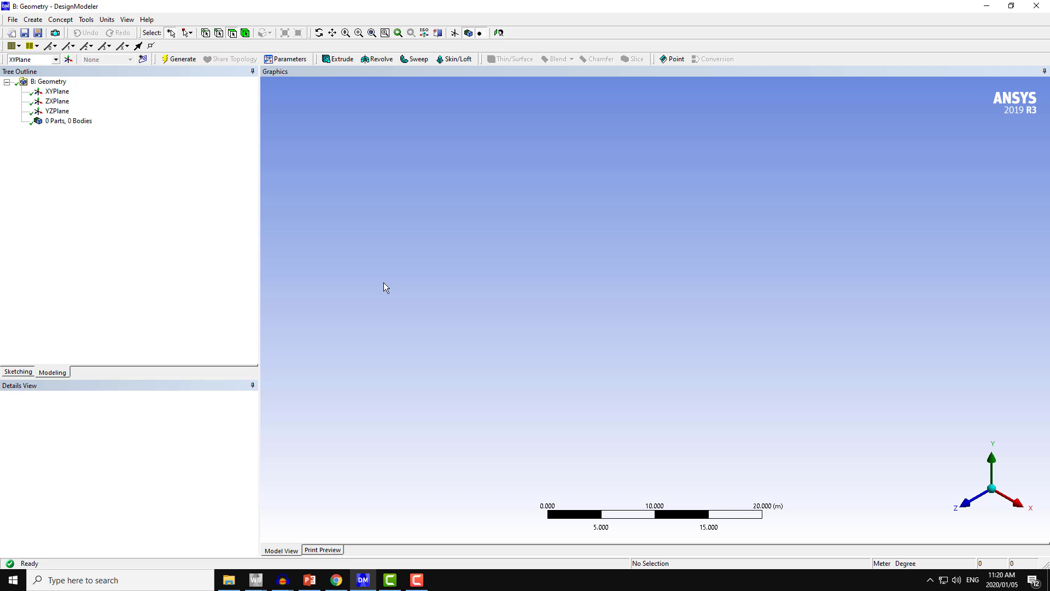
click(57, 92)
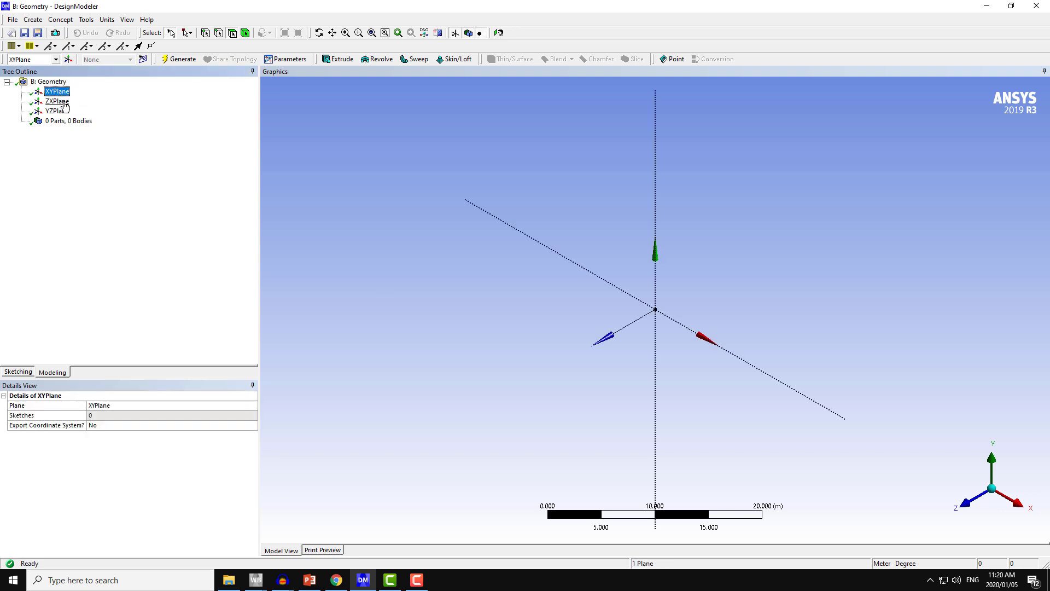
click(499, 34)
click(16, 372)
click(32, 176)
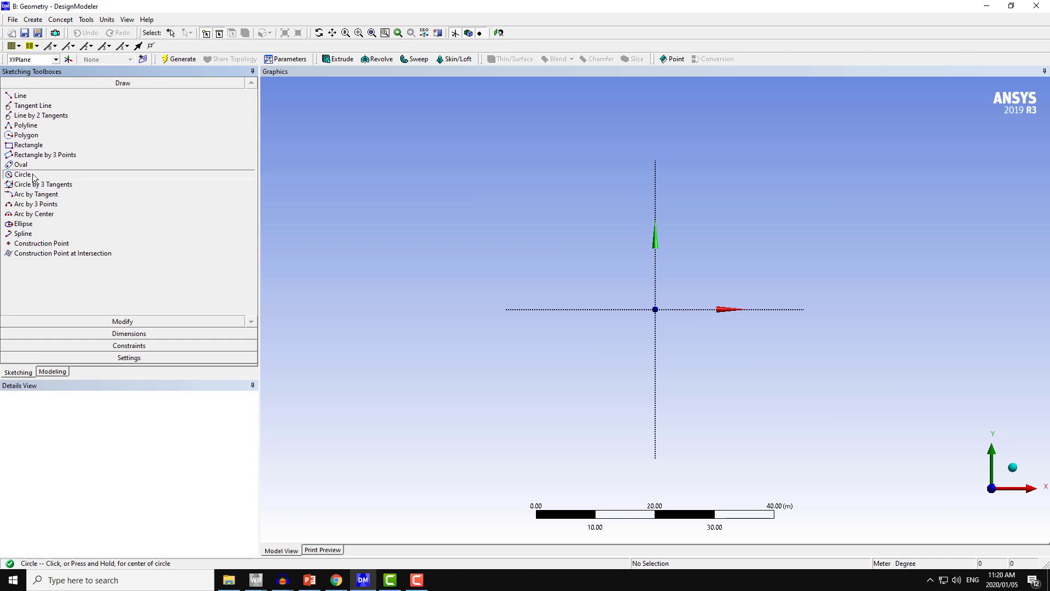
click(656, 310)
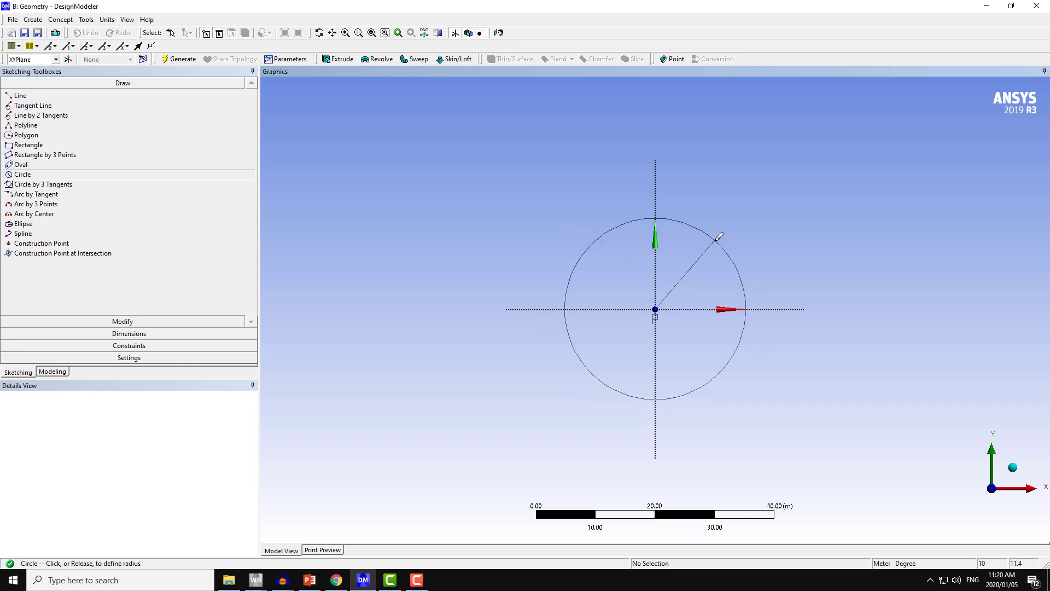
Finish the circle and give it a diameter dimension D1 of 1 m.
click(714, 247)
click(97, 334)
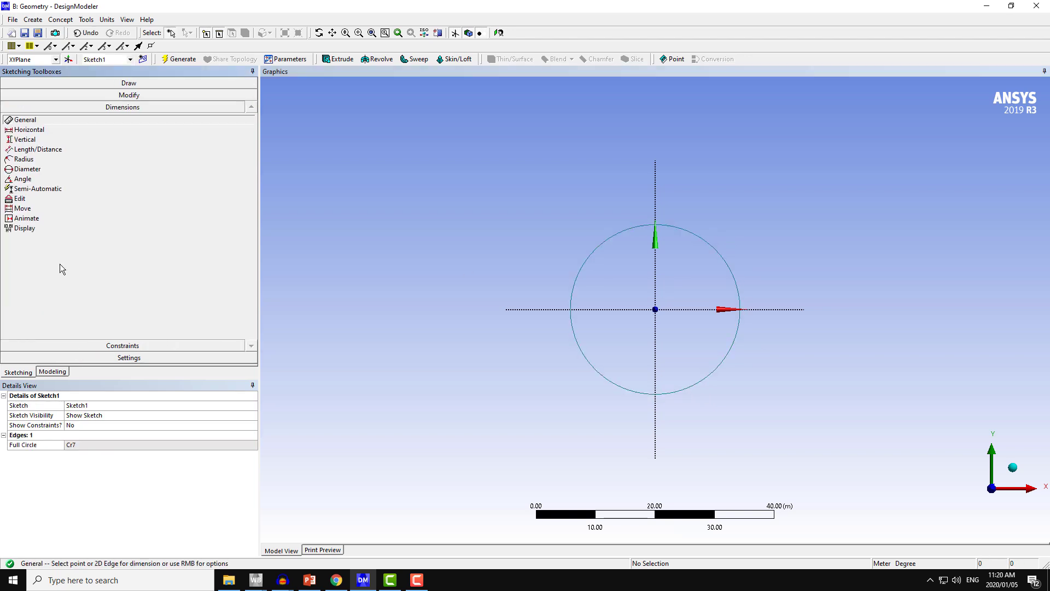
click(24, 169)
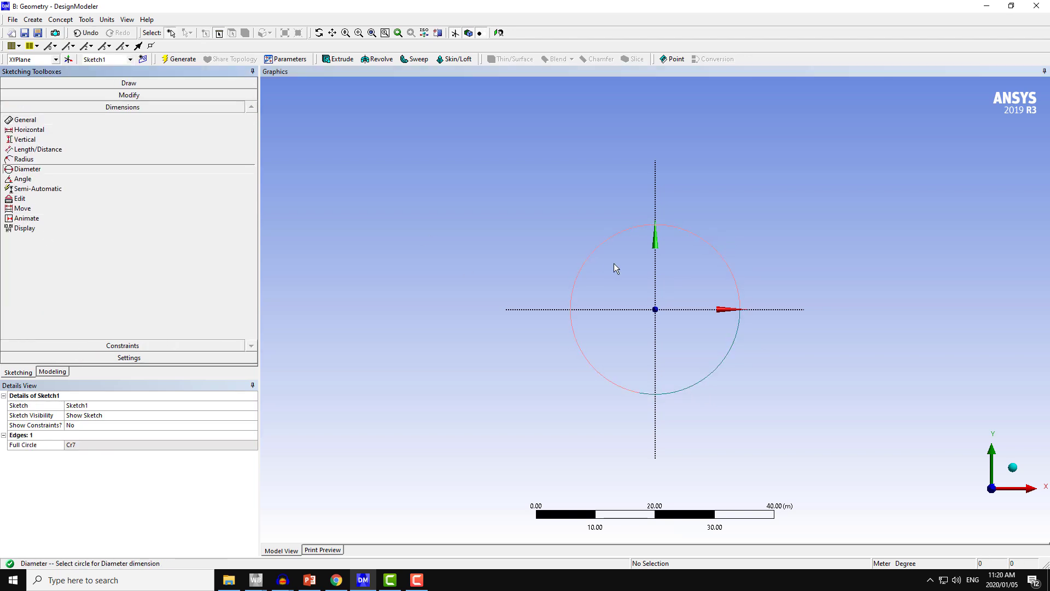
click(591, 258)
click(552, 246)
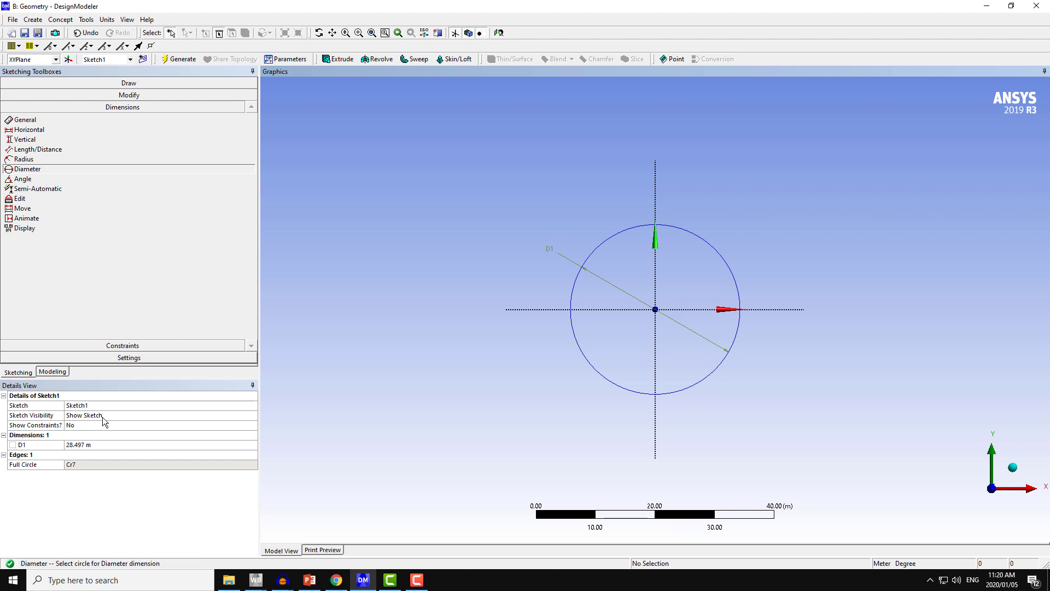
click(101, 445)
key(Return)
Move the D1 label closer to the circle and recentre the view.
click(22, 208)
scroll(517, 340, up, 5)
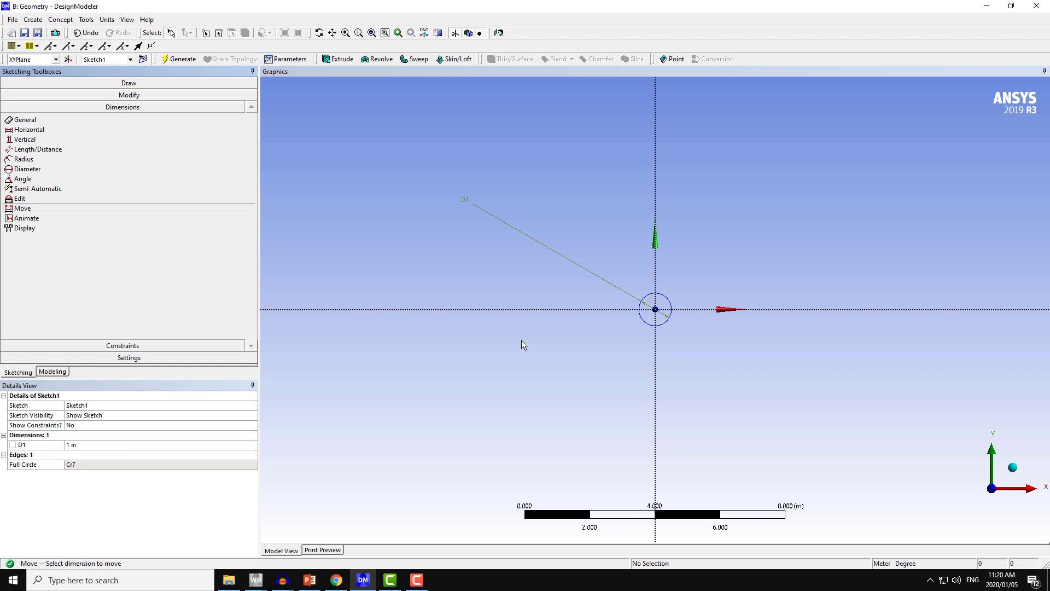
scroll(535, 351, up, 1)
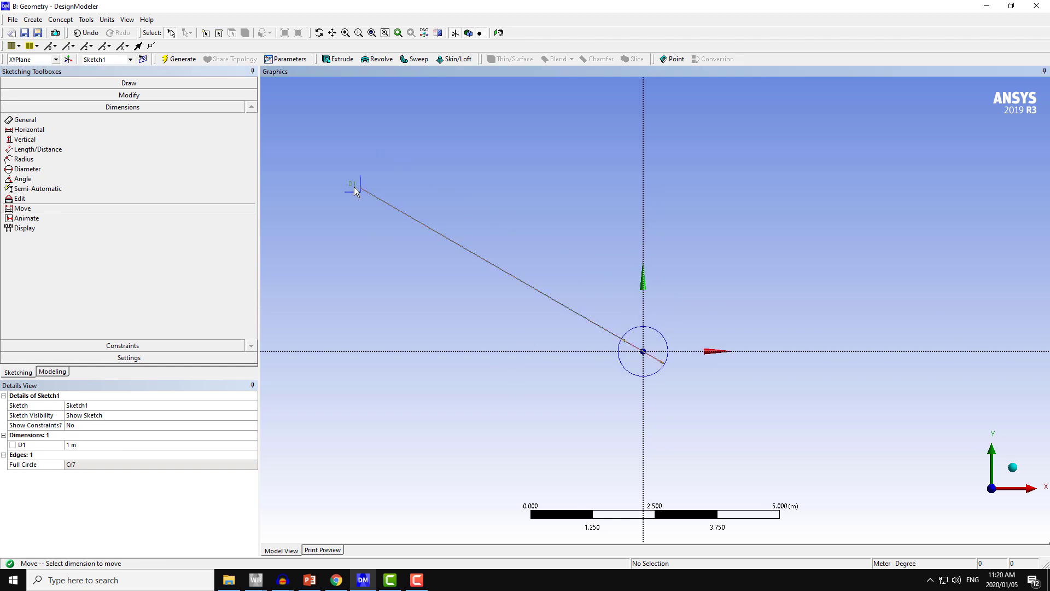
click(373, 197)
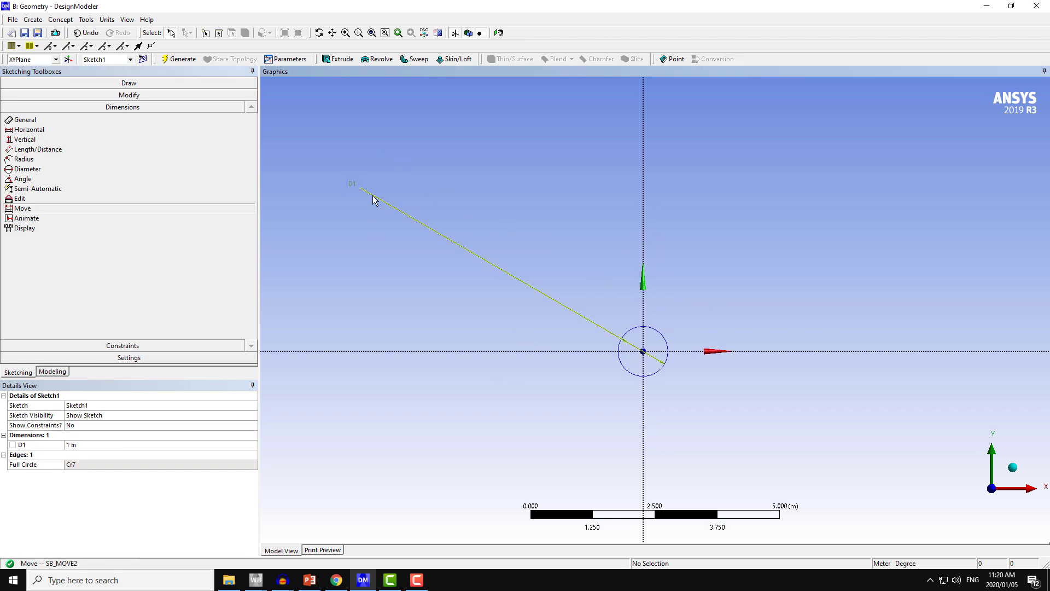
click(613, 331)
scroll(583, 360, up, 1)
scroll(584, 359, up, 1)
ctrl+middle_drag(511, 296, 311, 70)
Extrude Sketch1 to a depth of 10 m and generate the solid cylinder.
click(341, 60)
click(109, 415)
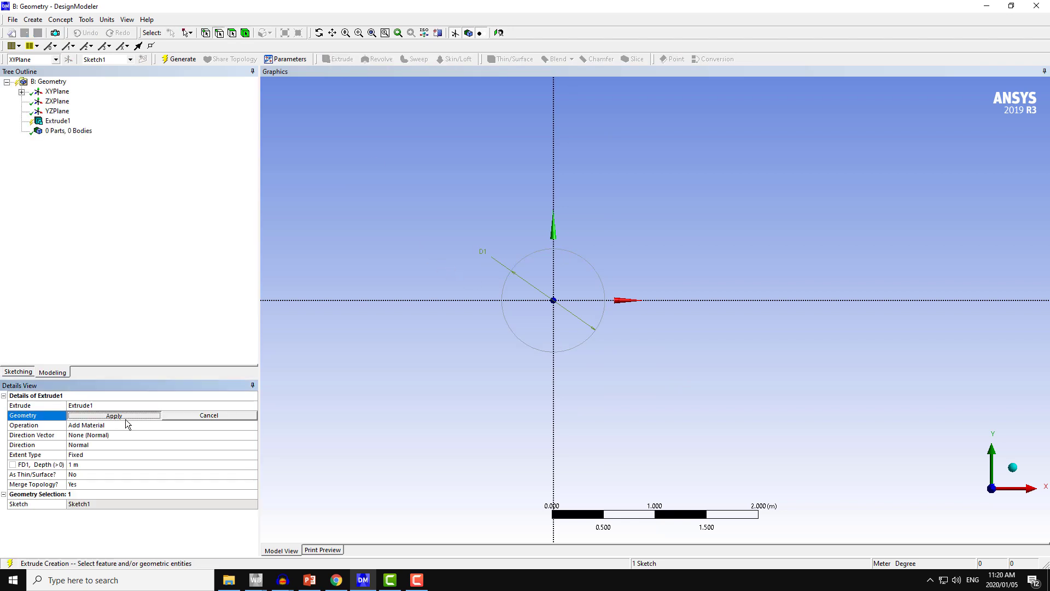
mouse_move(586, 307)
middle_down()
mouse_move(427, 323)
mouse_move(569, 306)
middle_up()
click(88, 465)
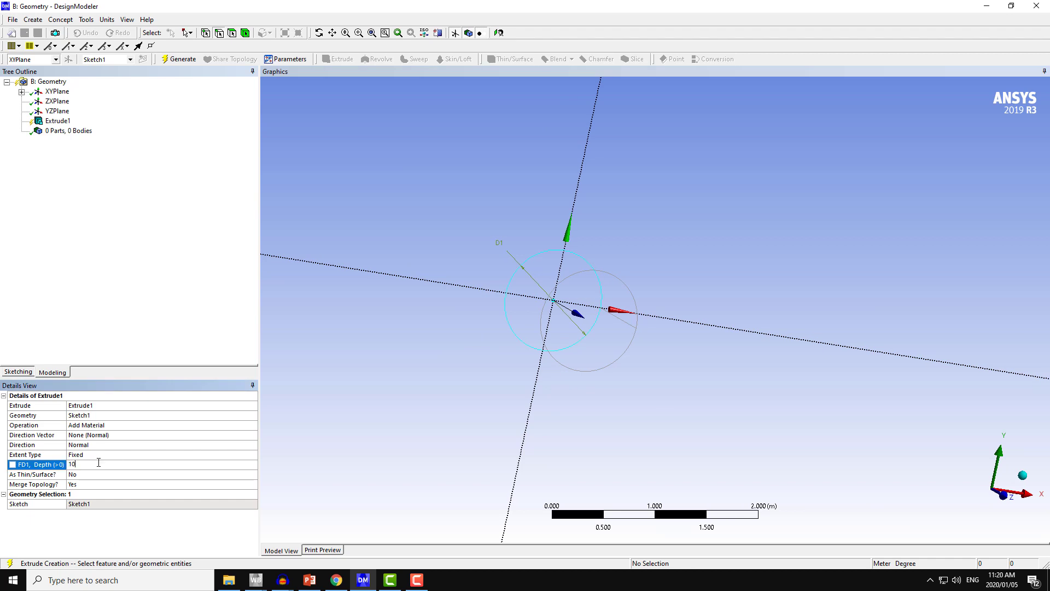
text(10)
key(Return)
mouse_move(479, 343)
middle_down()
mouse_move(565, 340)
mouse_move(658, 364)
mouse_move(758, 430)
mouse_move(486, 396)
mouse_move(412, 365)
mouse_move(467, 363)
mouse_move(466, 352)
mouse_move(504, 382)
mouse_move(490, 392)
mouse_move(501, 407)
middle_up()
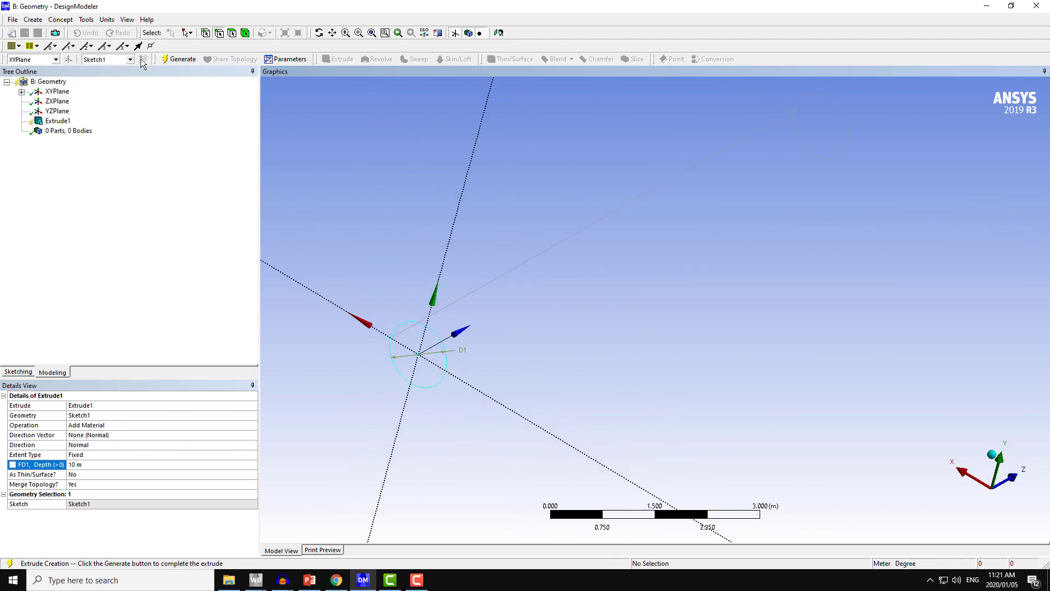
click(179, 60)
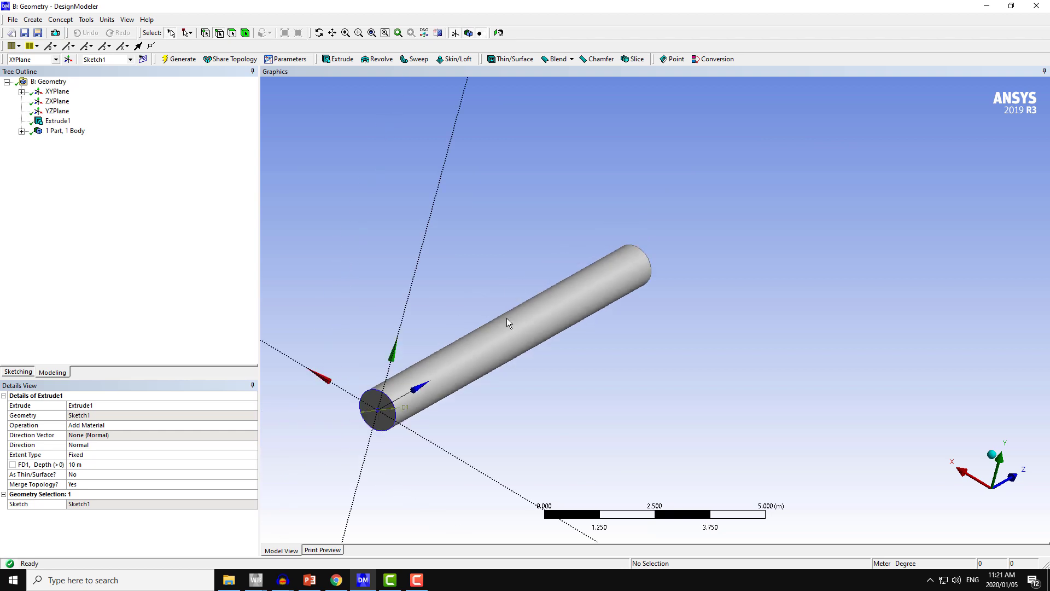
middle_drag(497, 327, 473, 303)
Expand the XYPlane in the tree and reposition the view of the cylinder.
click(22, 91)
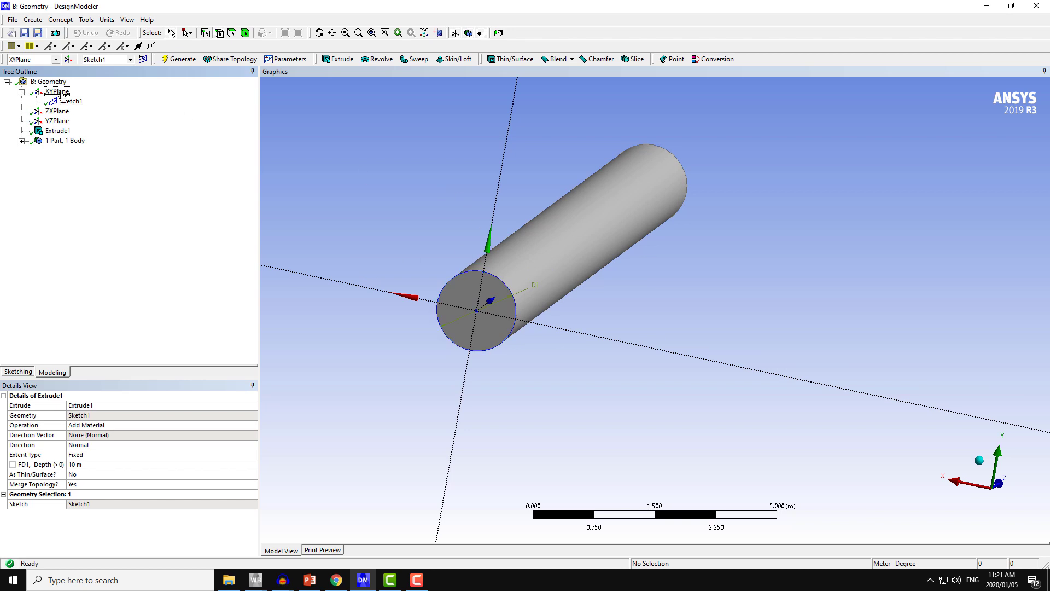
ctrl+middle_drag(456, 310, 500, 333)
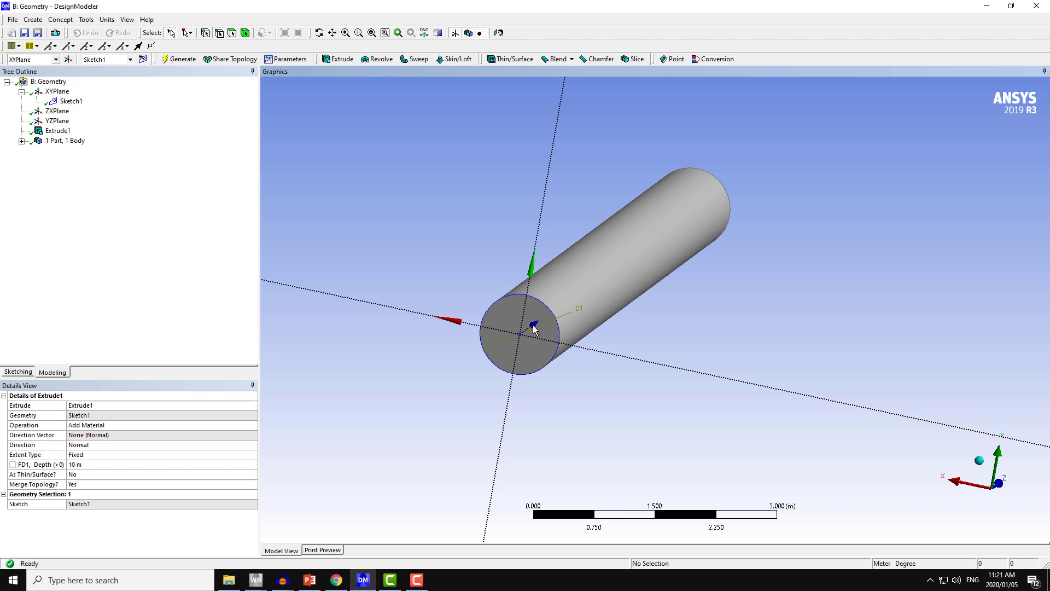
scroll(412, 317, up, 5)
ctrl+middle_drag(452, 325, 380, 303)
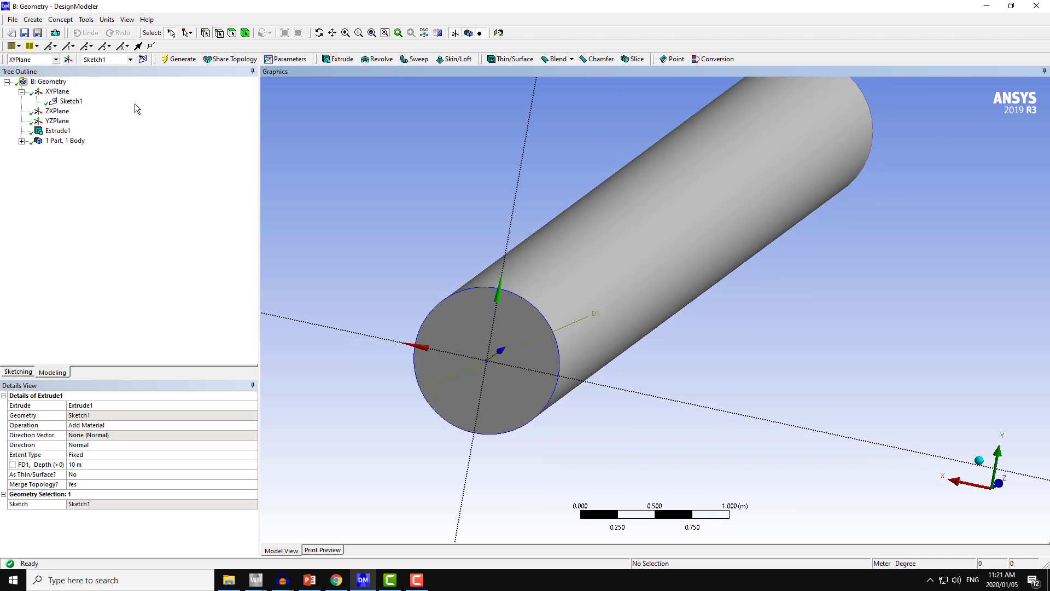
ctrl+middle_drag(570, 291, 526, 291)
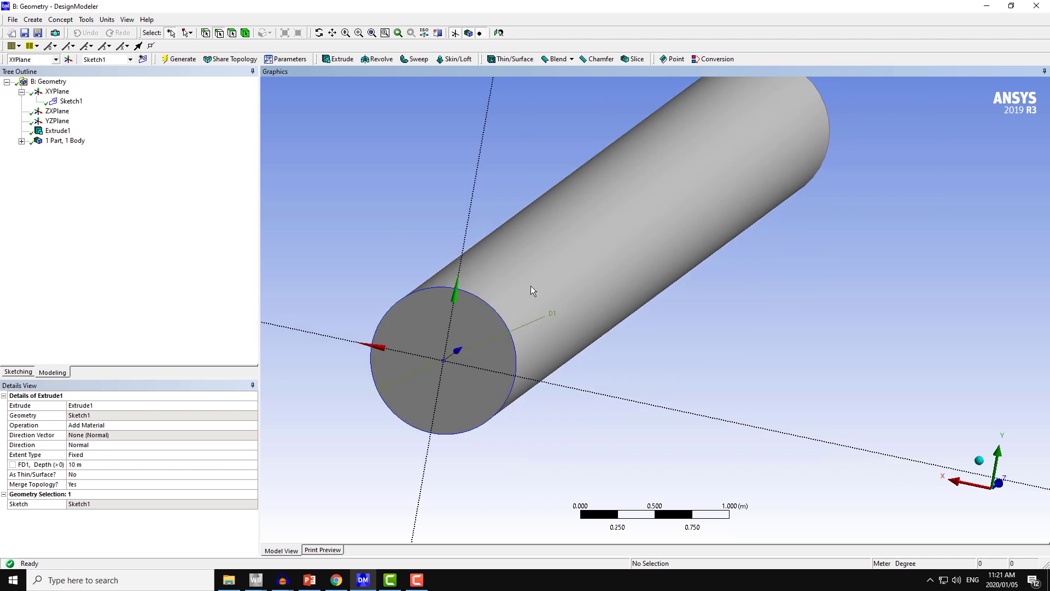
scroll(530, 286, down, 3)
mouse_move(580, 295)
middle_down()
mouse_move(492, 257)
mouse_move(476, 282)
middle_up()
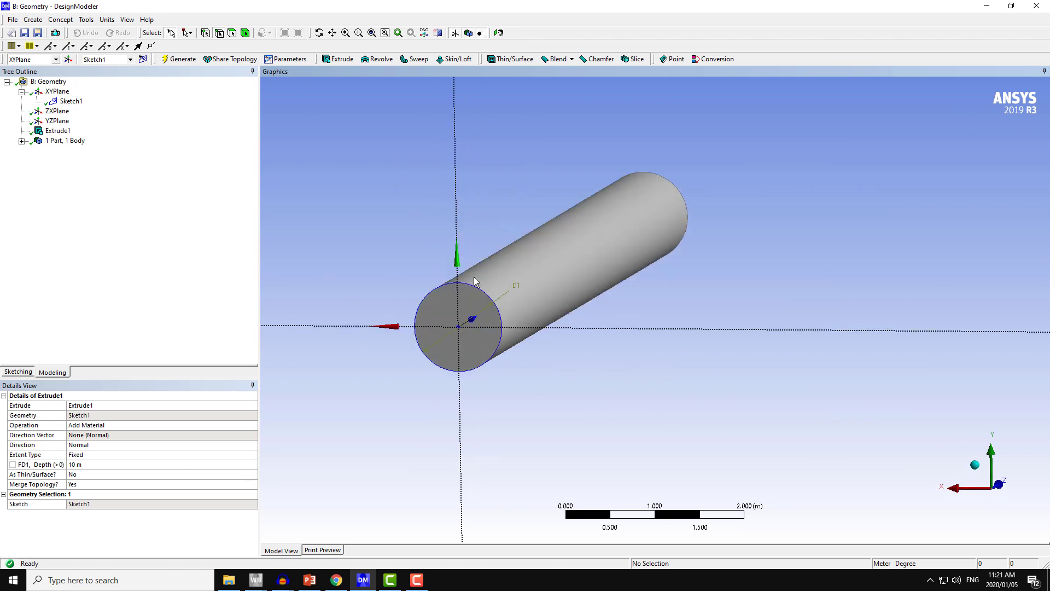
ctrl+middle_drag(502, 228, 528, 218)
Add Sketch2 on the XYPlane and look straight at the circular end.
click(59, 91)
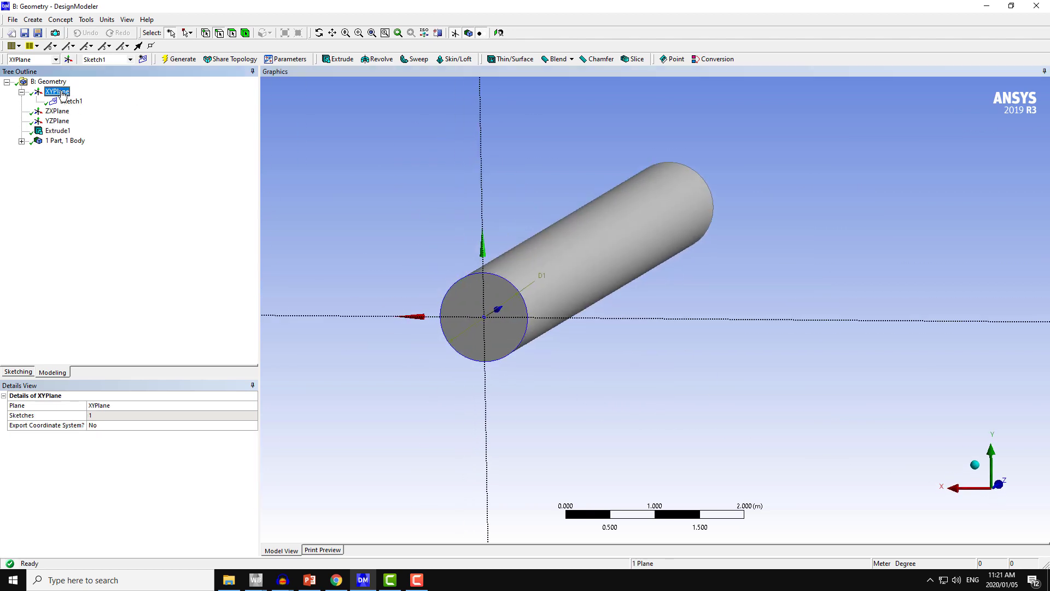
click(144, 60)
click(71, 112)
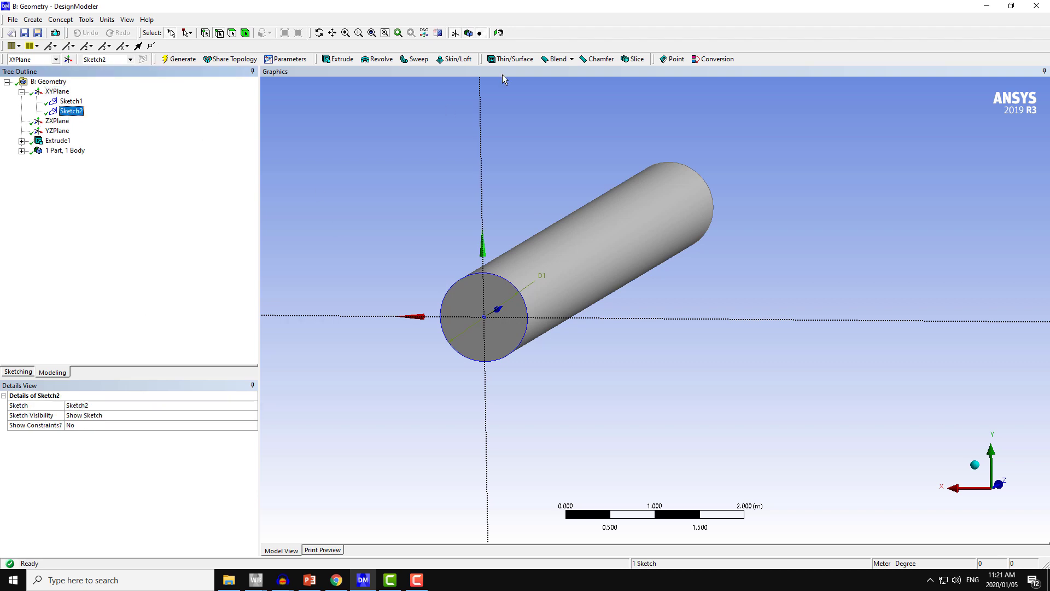
click(499, 33)
scroll(429, 228, up, 5)
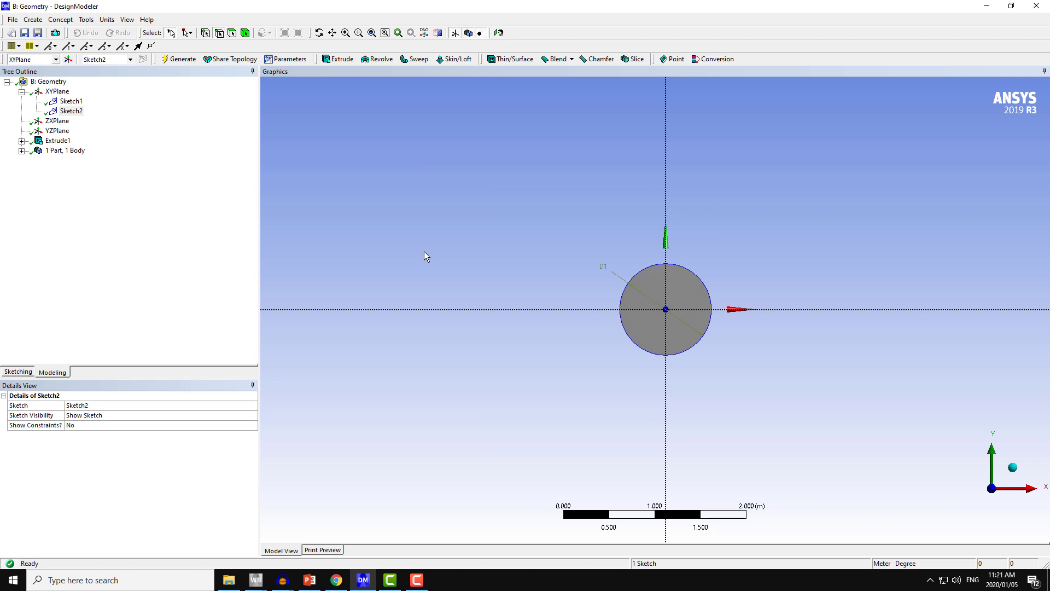
Draw a rectangle around the origin inside the circular end in Sketch2.
click(18, 372)
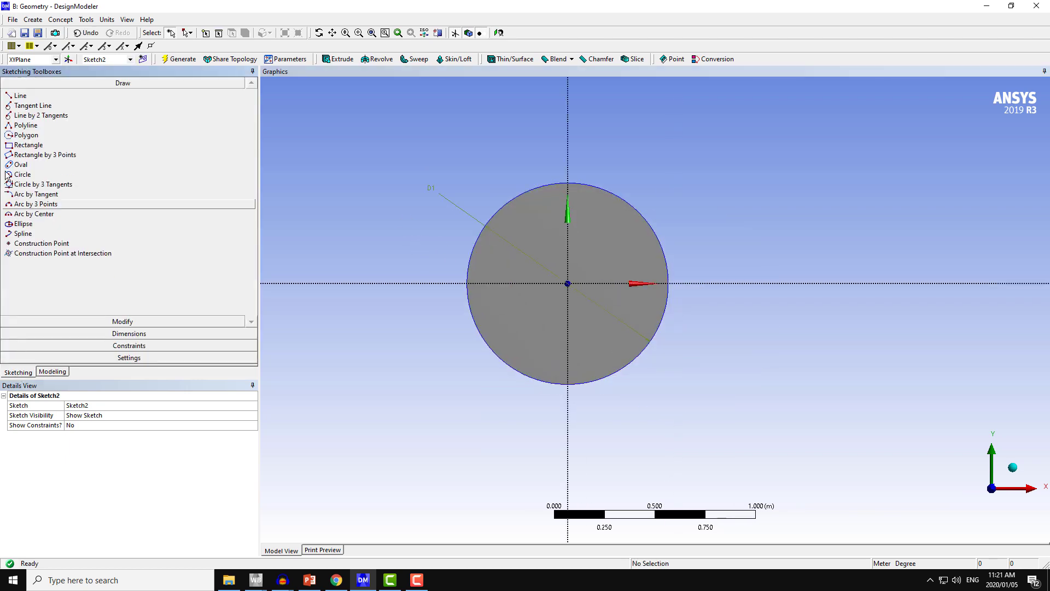
click(25, 146)
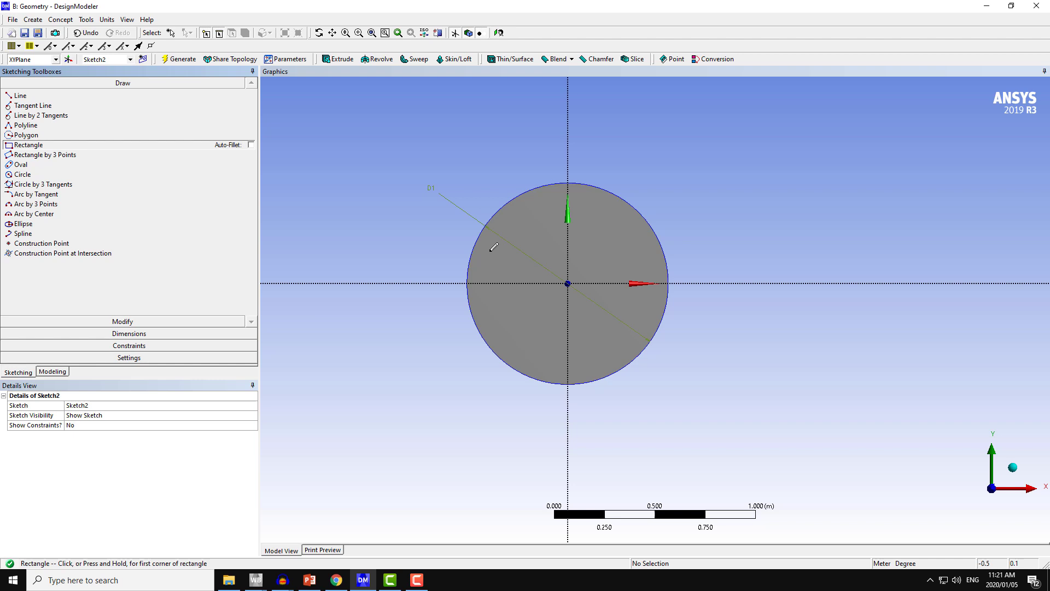
click(530, 239)
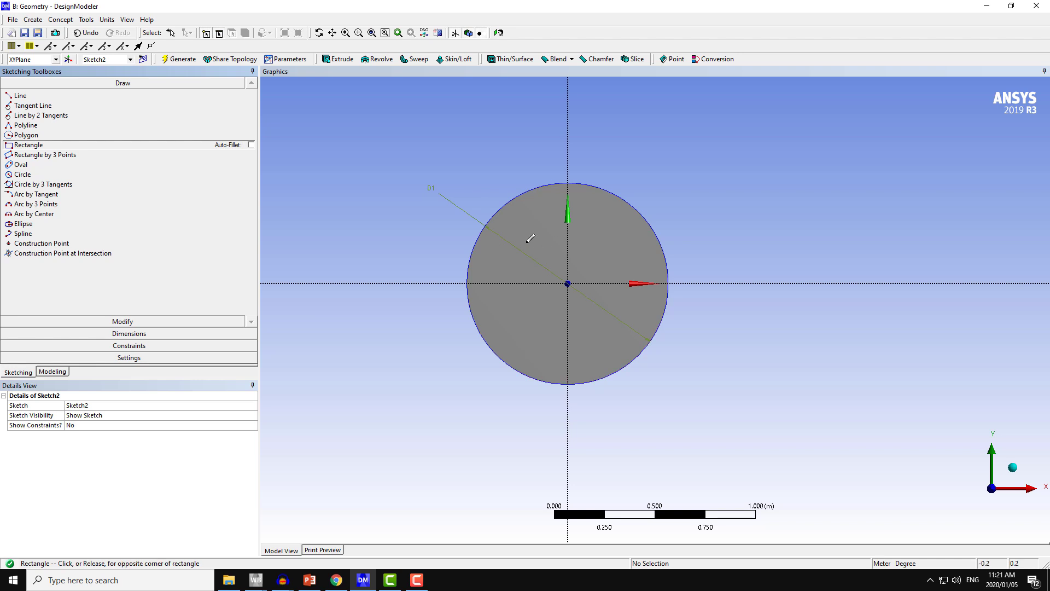
click(619, 312)
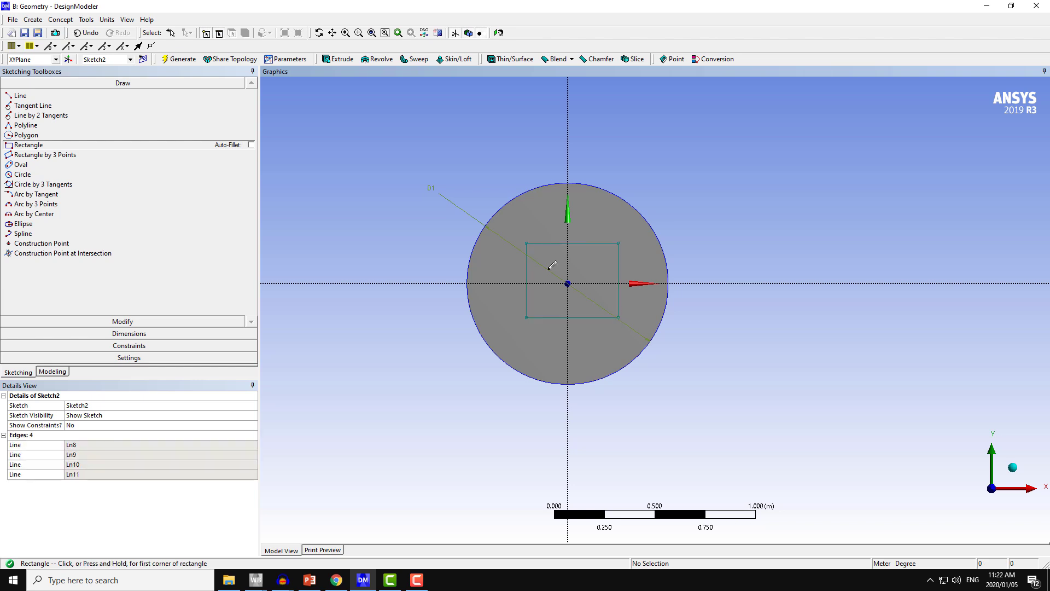
click(96, 334)
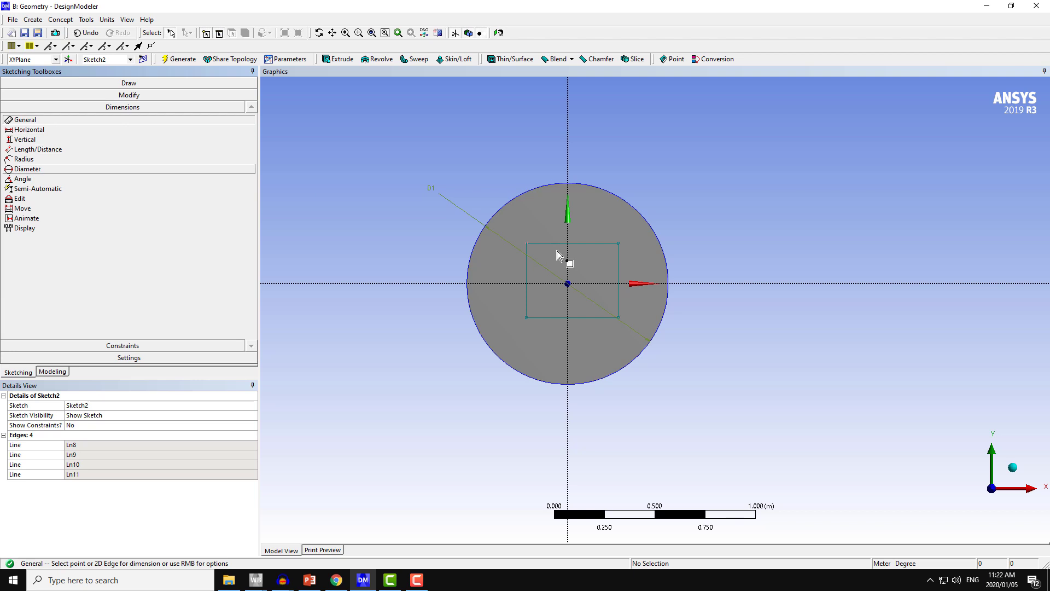
Make the rectangle's top and bottom edges symmetric about the horizontal axis.
click(118, 346)
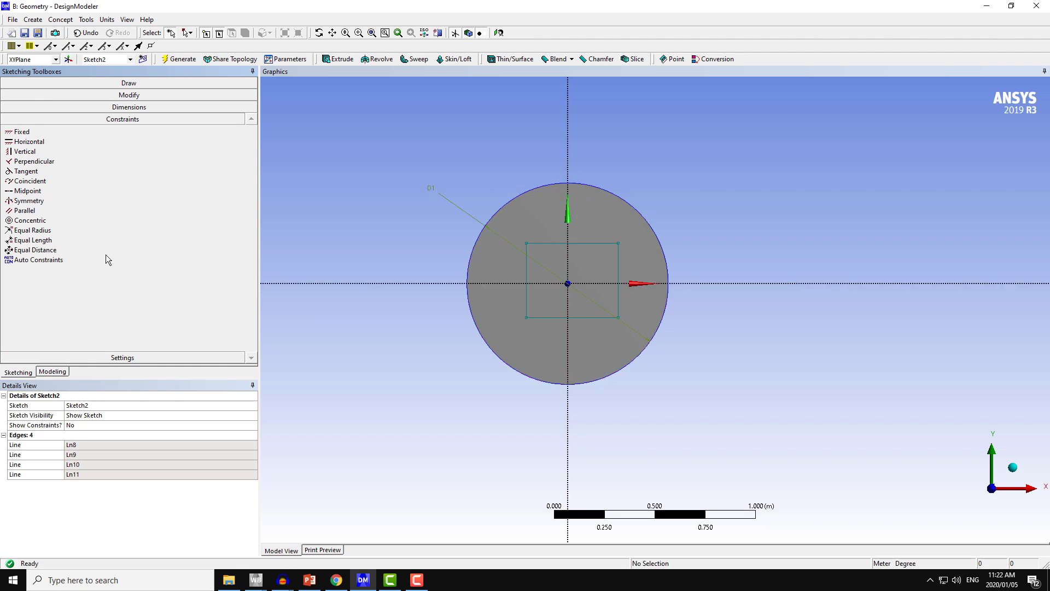
click(27, 202)
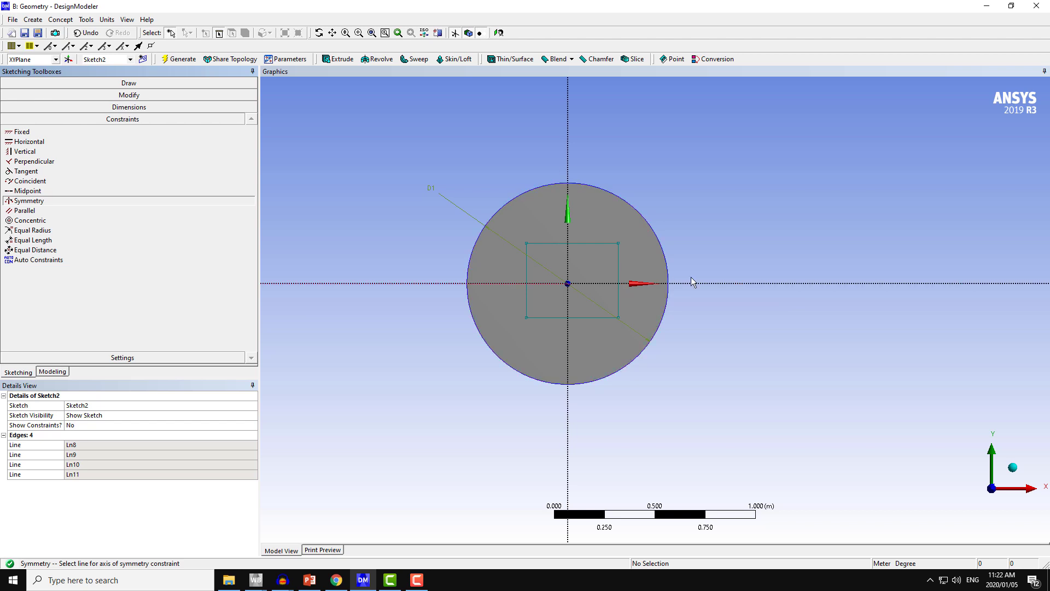
click(726, 284)
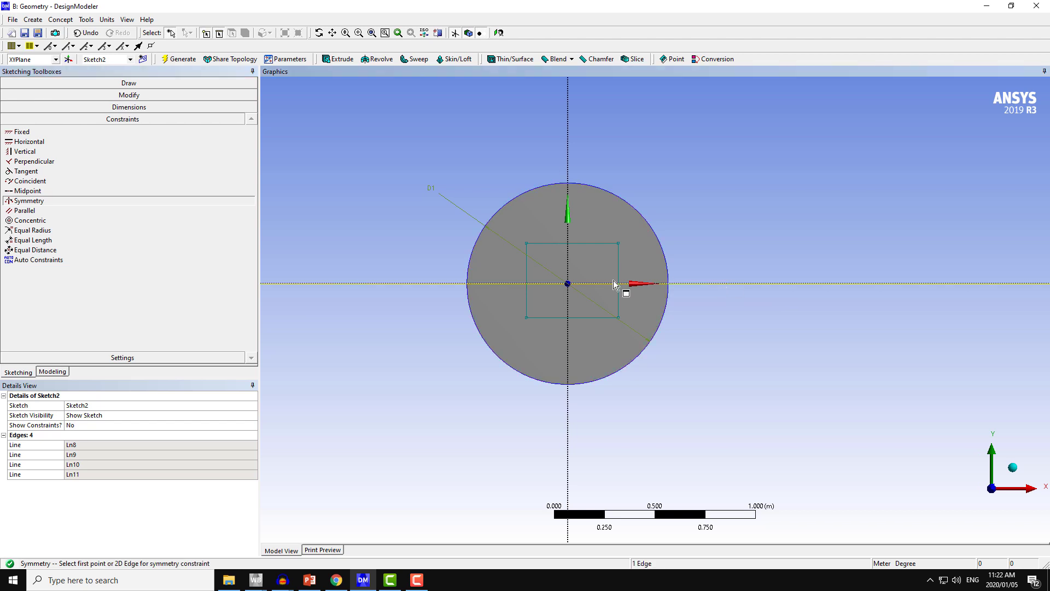
click(544, 317)
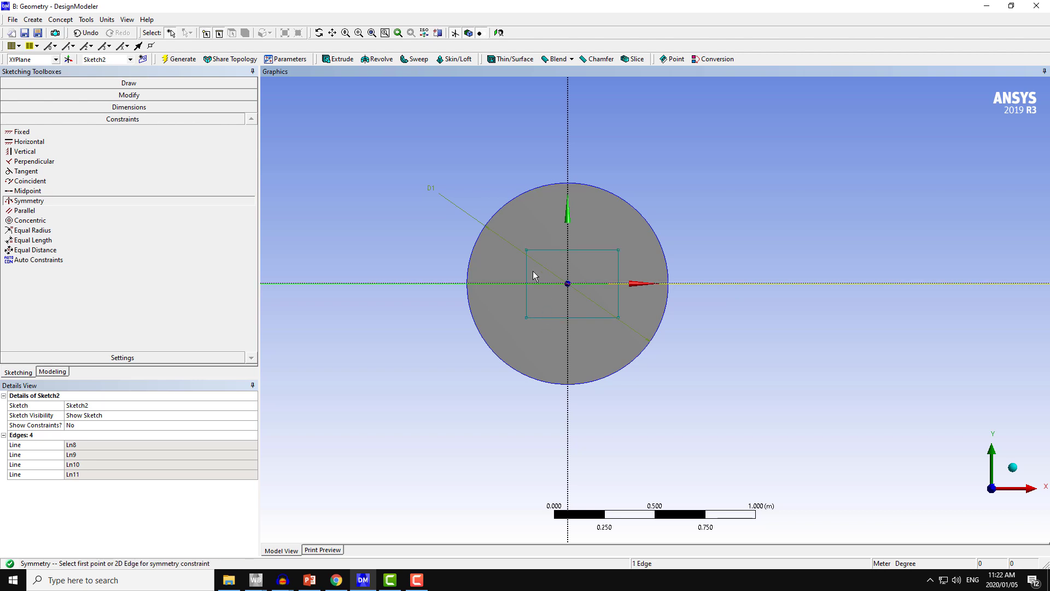
Make the rectangle's left and right edges symmetric about the vertical axis.
click(26, 191)
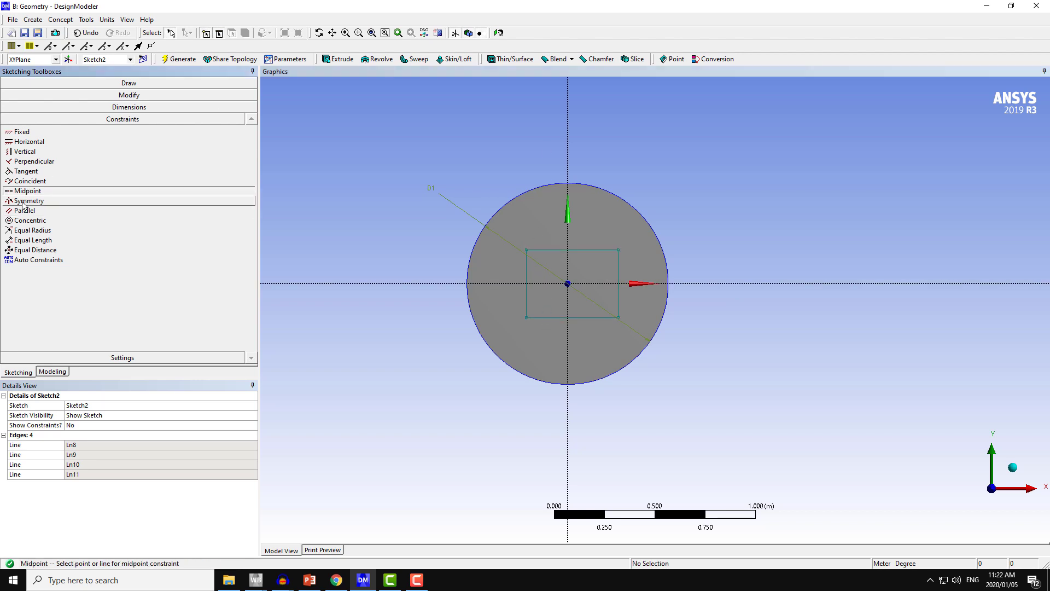
click(23, 202)
click(568, 137)
click(527, 270)
click(618, 269)
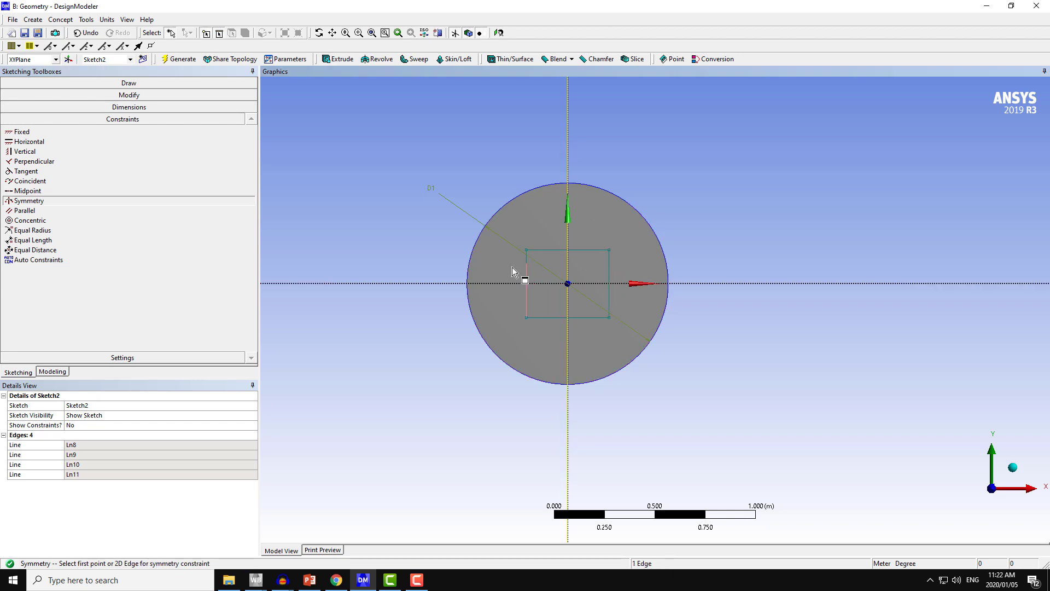
click(569, 214)
click(112, 108)
Dimension the square's width H2 and height V3, setting both to 0.35 m.
click(554, 250)
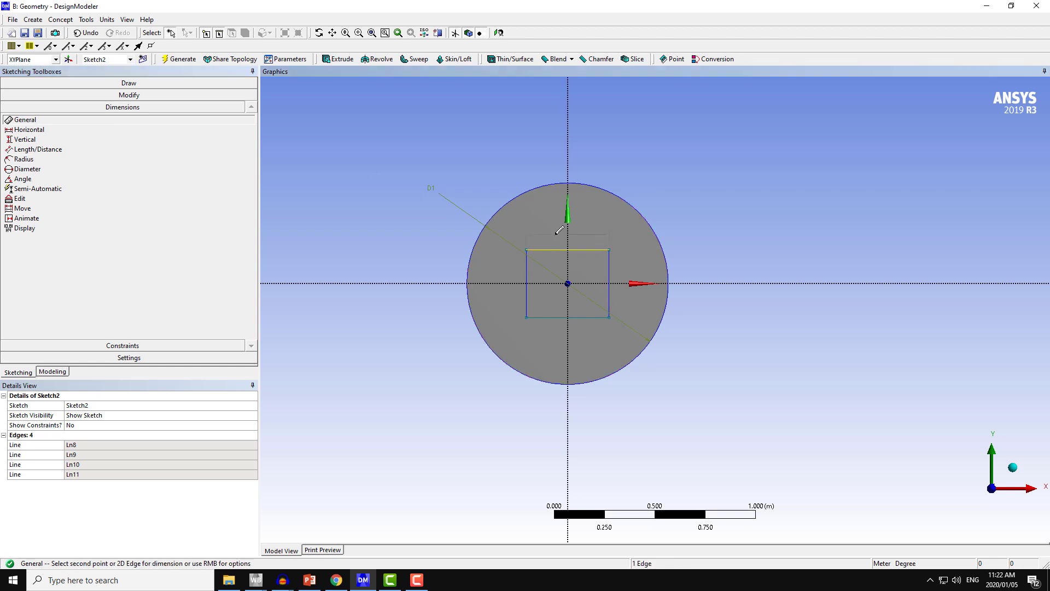
click(559, 230)
click(610, 272)
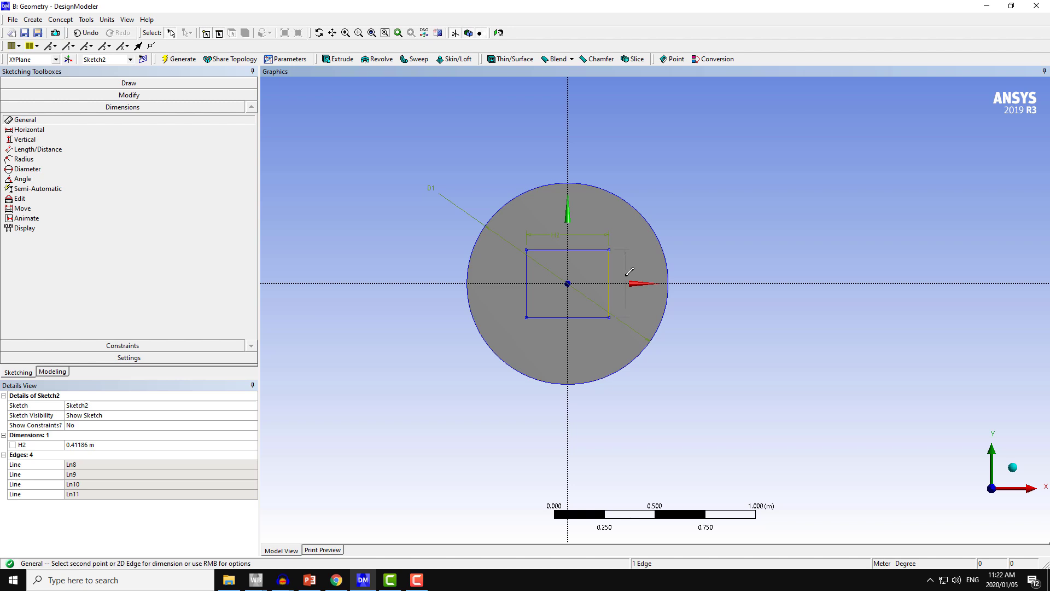
click(628, 272)
click(133, 444)
text(0.3)
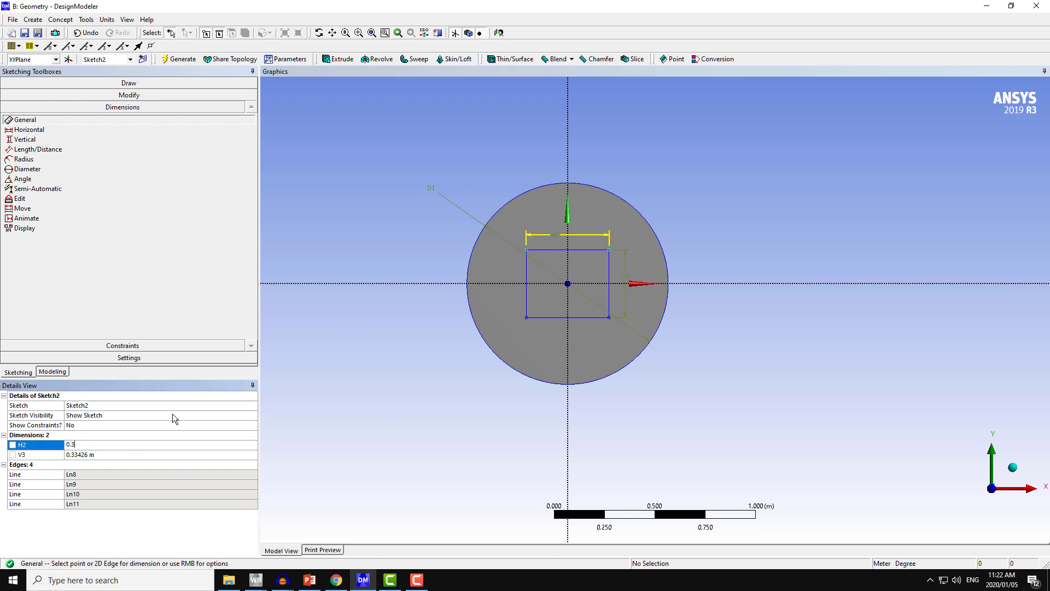
text(5)
key(Return)
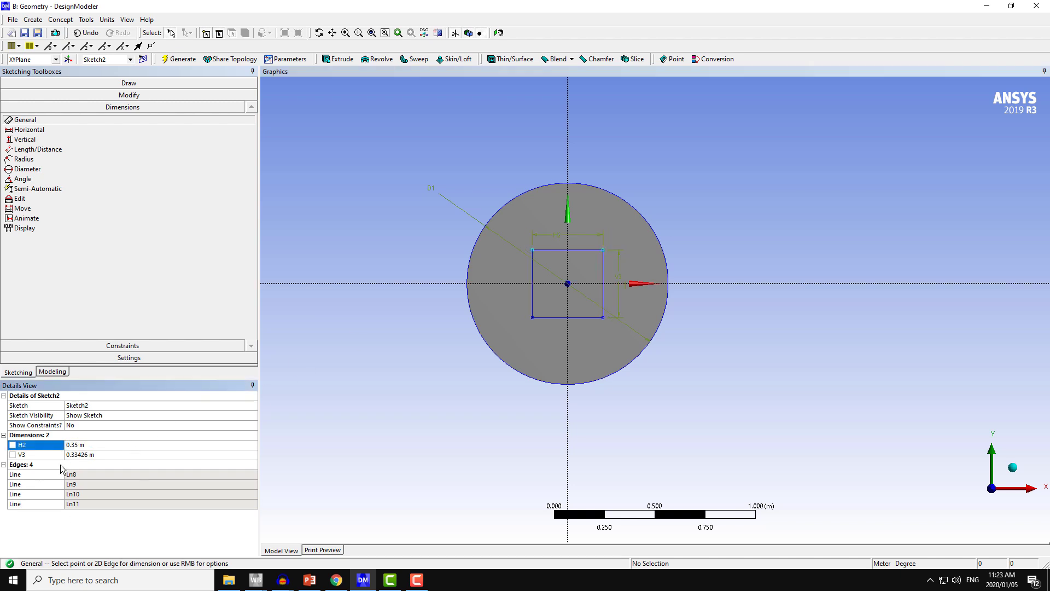
click(84, 455)
text(0.35)
key(Return)
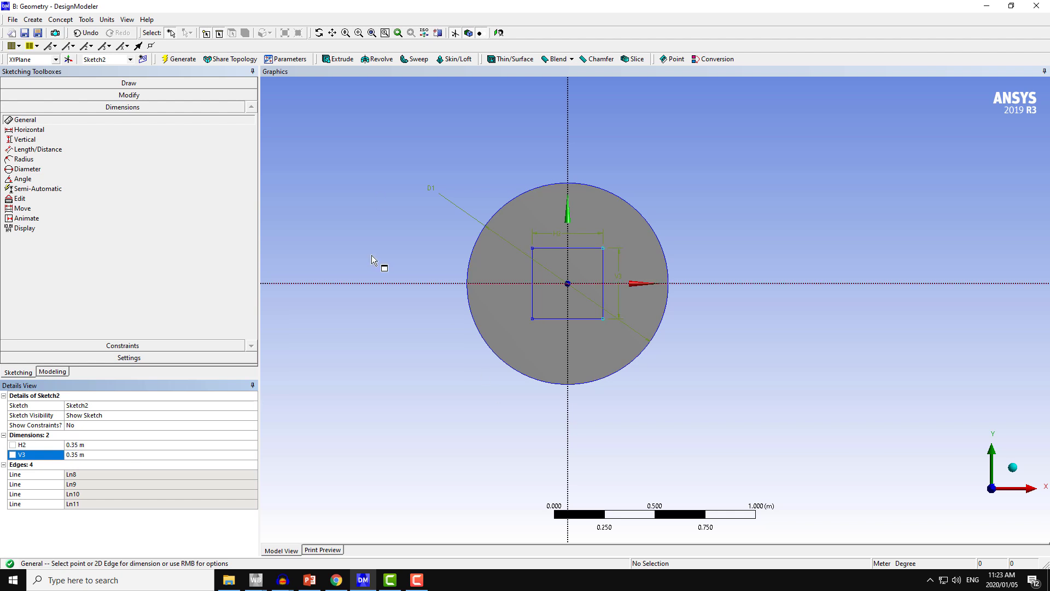
middle_drag(372, 255, 353, 253)
Create Extrude2 from Sketch2 with the Slice Material operation.
click(341, 60)
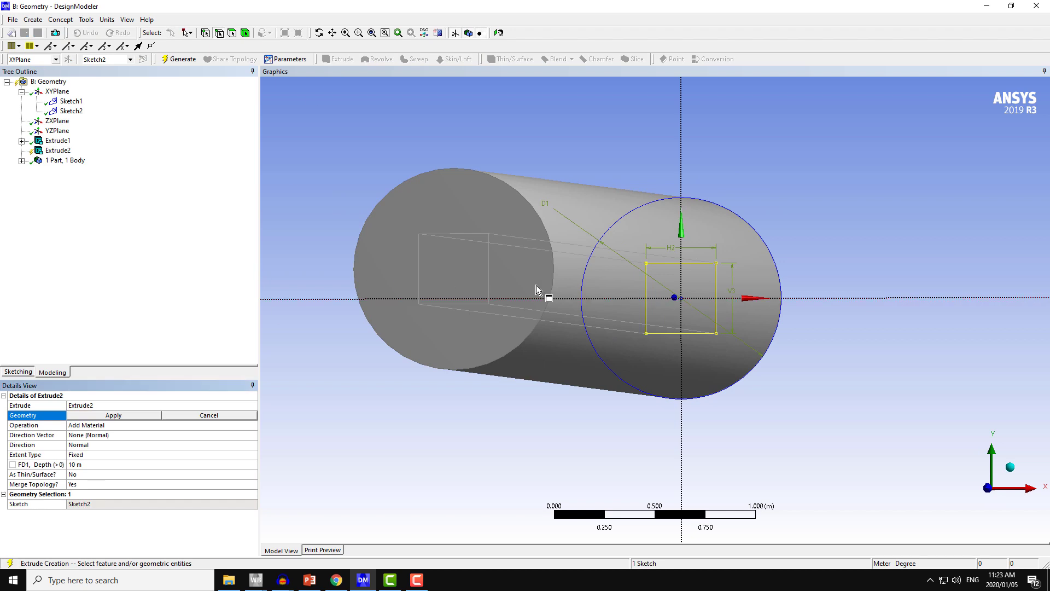
middle_drag(539, 291, 673, 296)
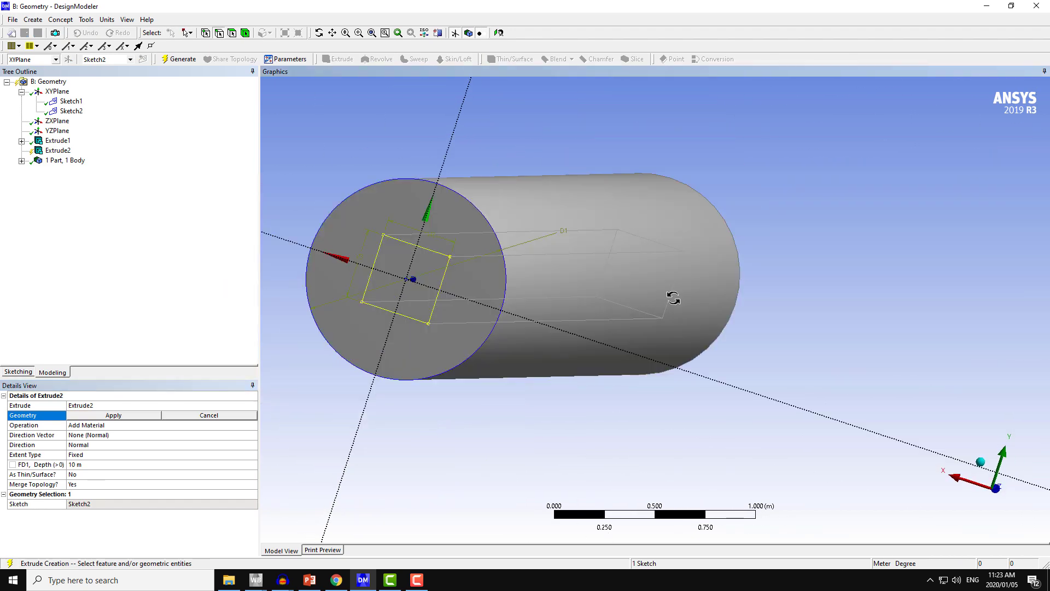
click(112, 416)
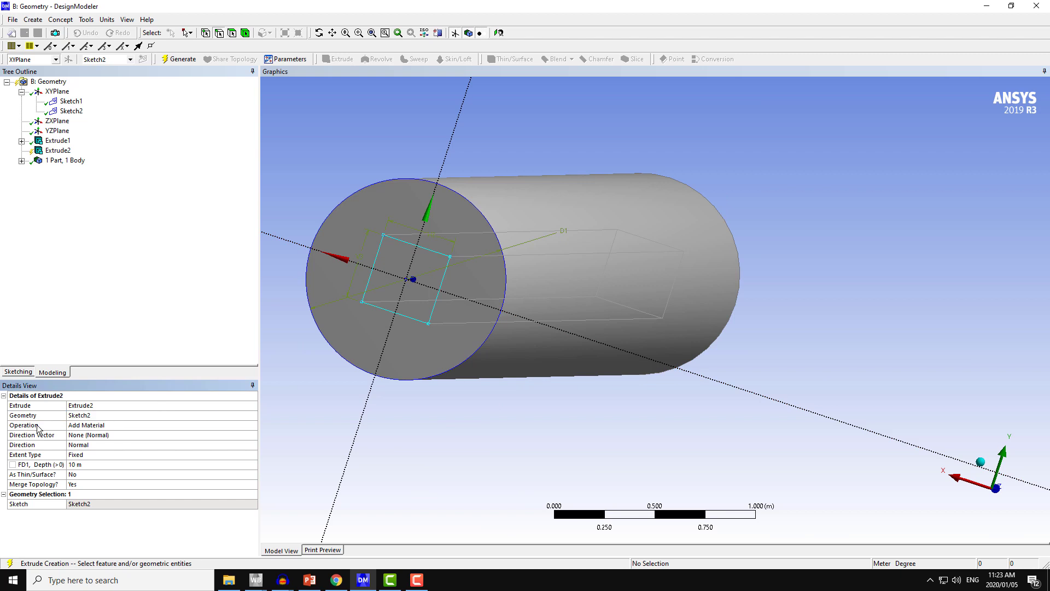
click(114, 426)
click(254, 426)
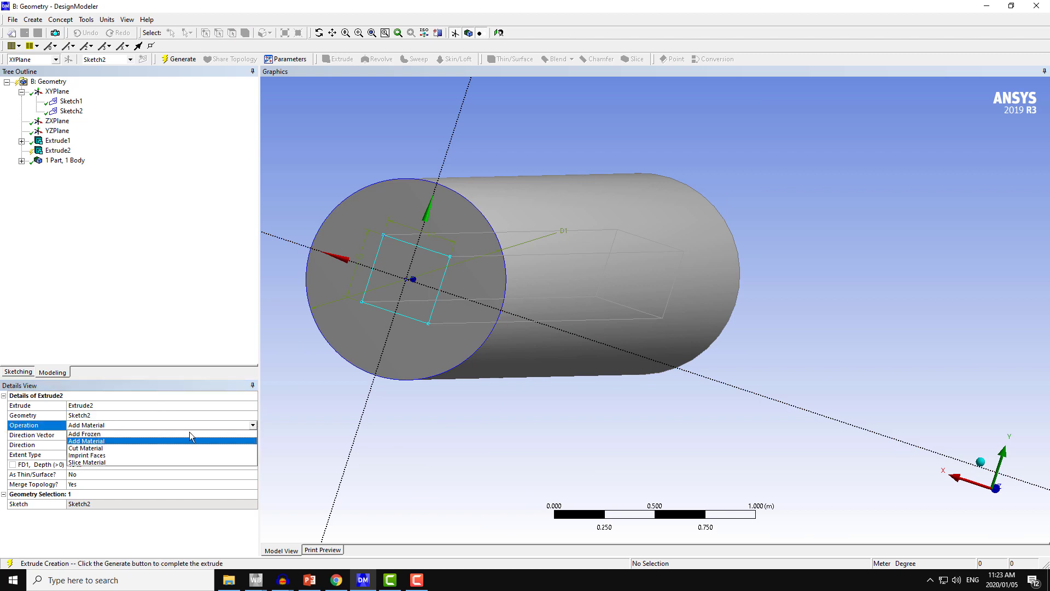
click(103, 467)
middle_drag(356, 296, 364, 295)
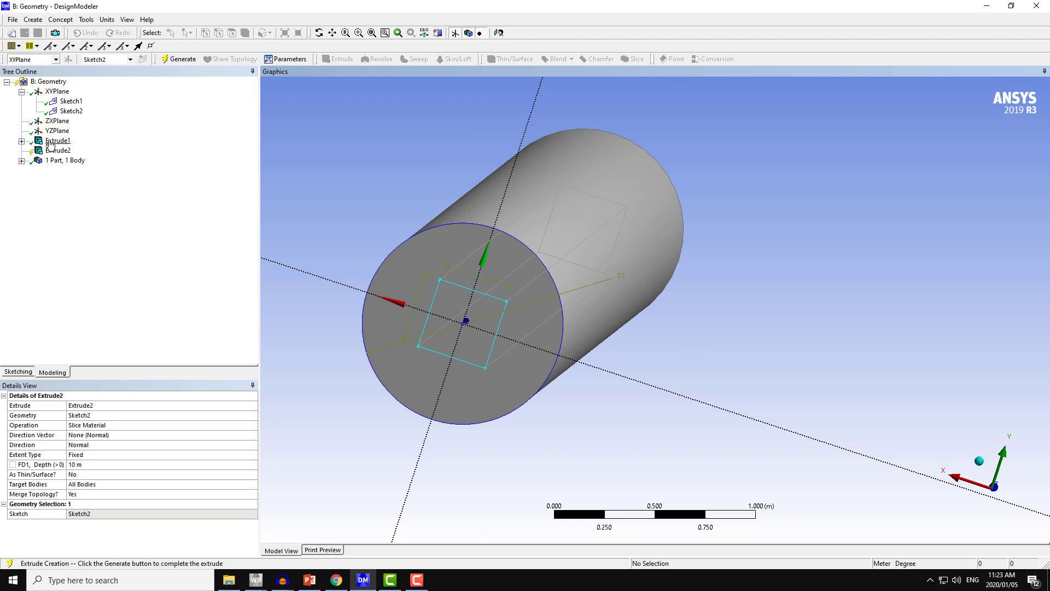
middle_drag(471, 305, 464, 304)
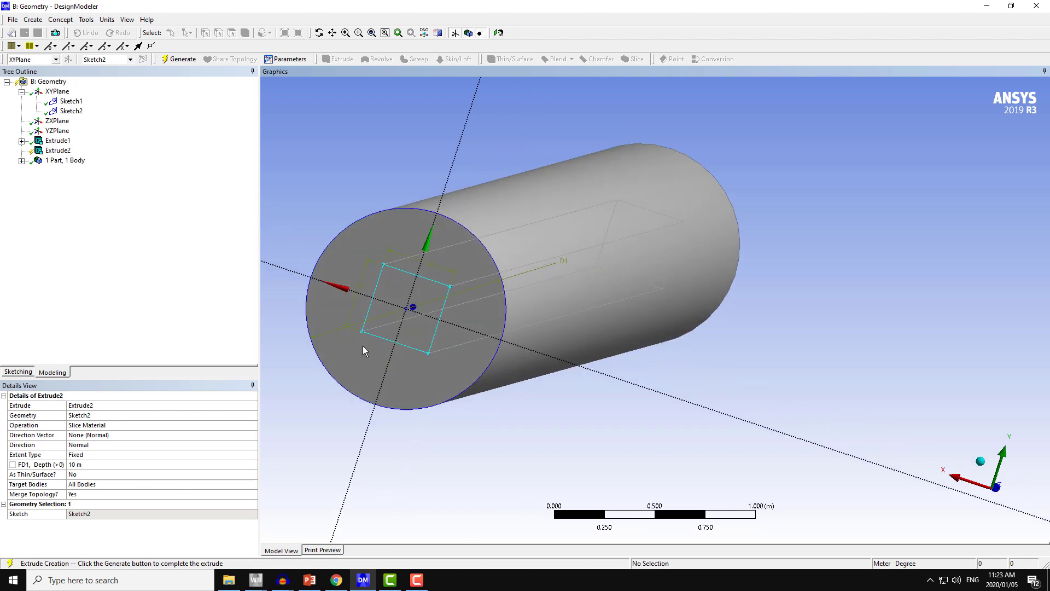
Set the extent type to Through All and generate the slice.
click(84, 454)
click(253, 455)
click(104, 474)
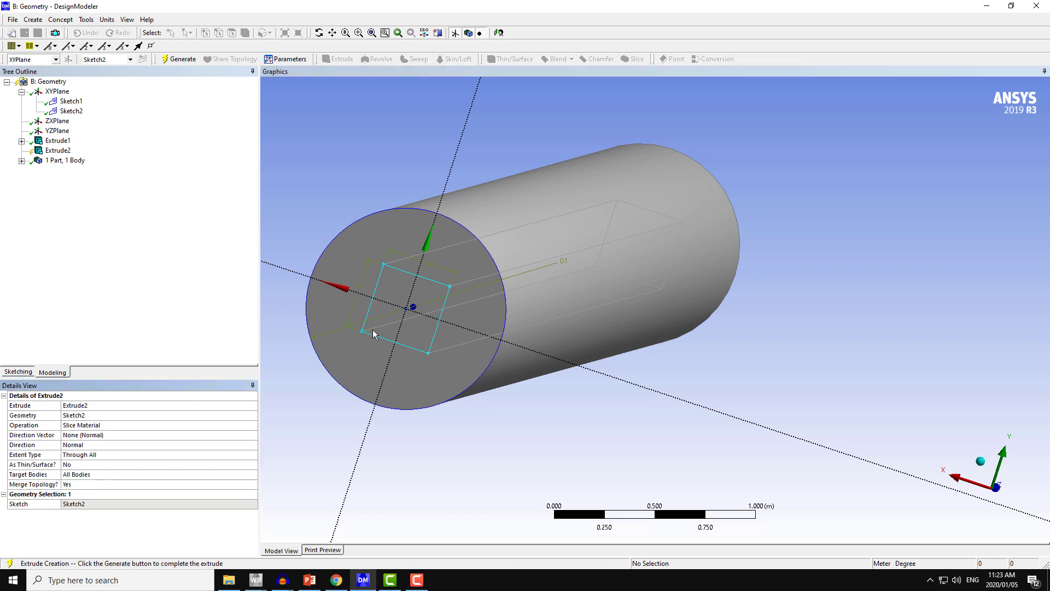
click(176, 59)
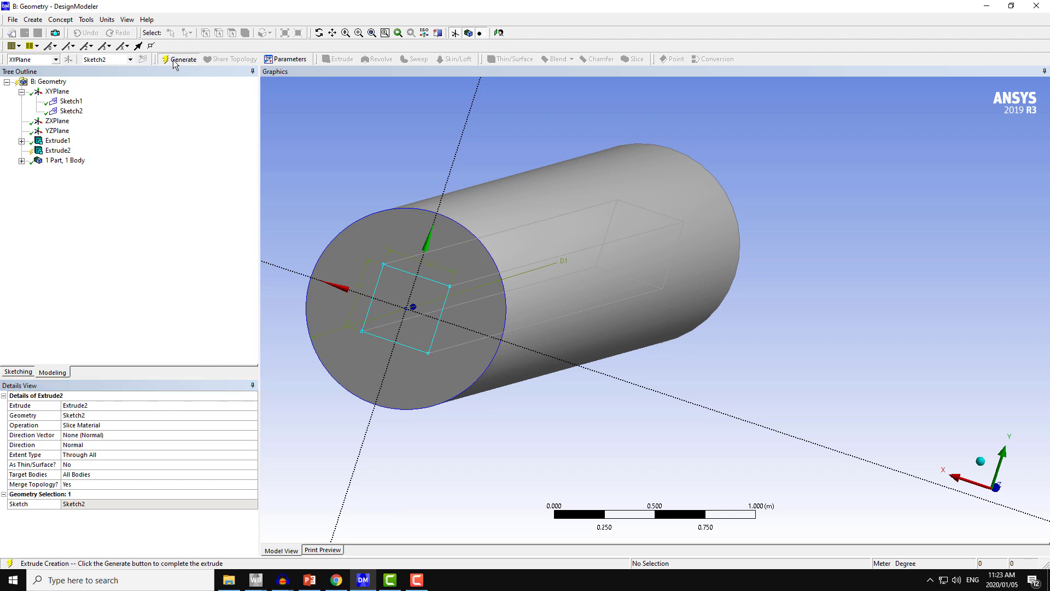
Turn off Frozen Body Transparency and orbit the sliced cylinder.
mouse_move(570, 327)
middle_down()
mouse_move(567, 339)
mouse_move(523, 308)
mouse_move(497, 330)
mouse_move(646, 340)
mouse_move(570, 345)
middle_up()
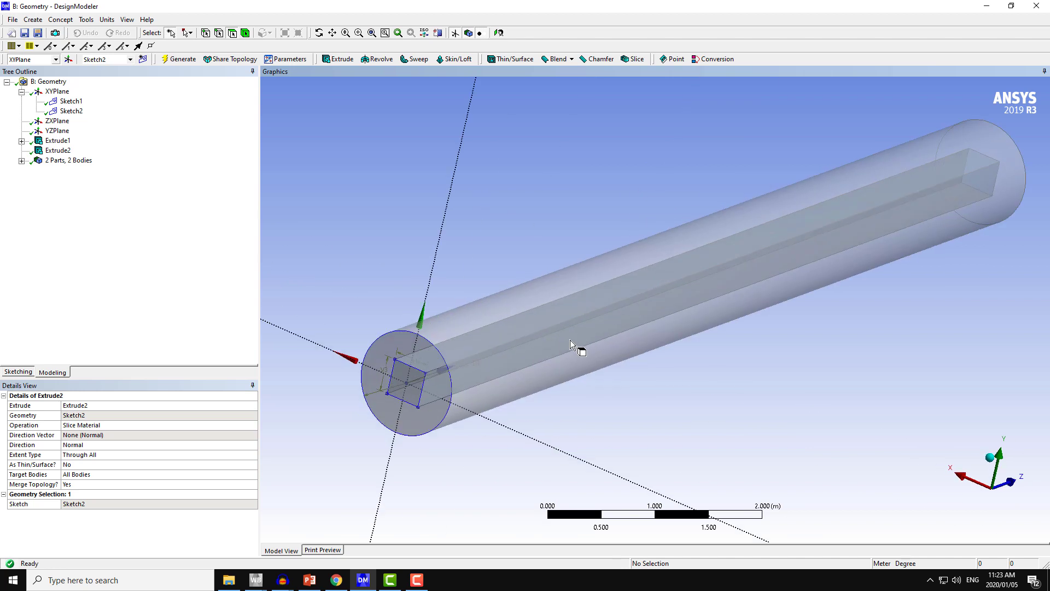
middle_drag(479, 309, 464, 304)
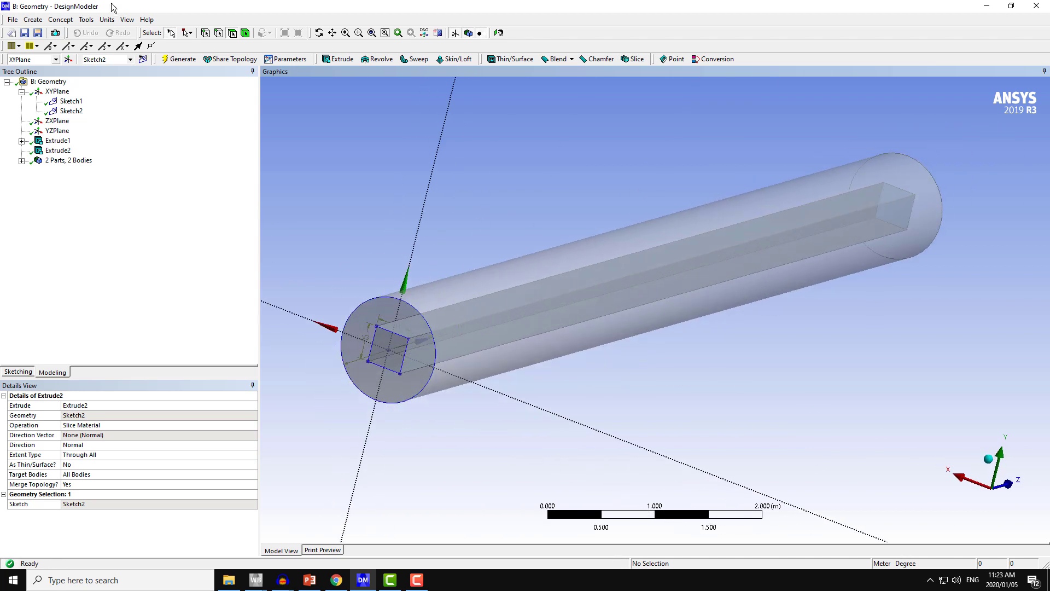
click(127, 19)
click(146, 82)
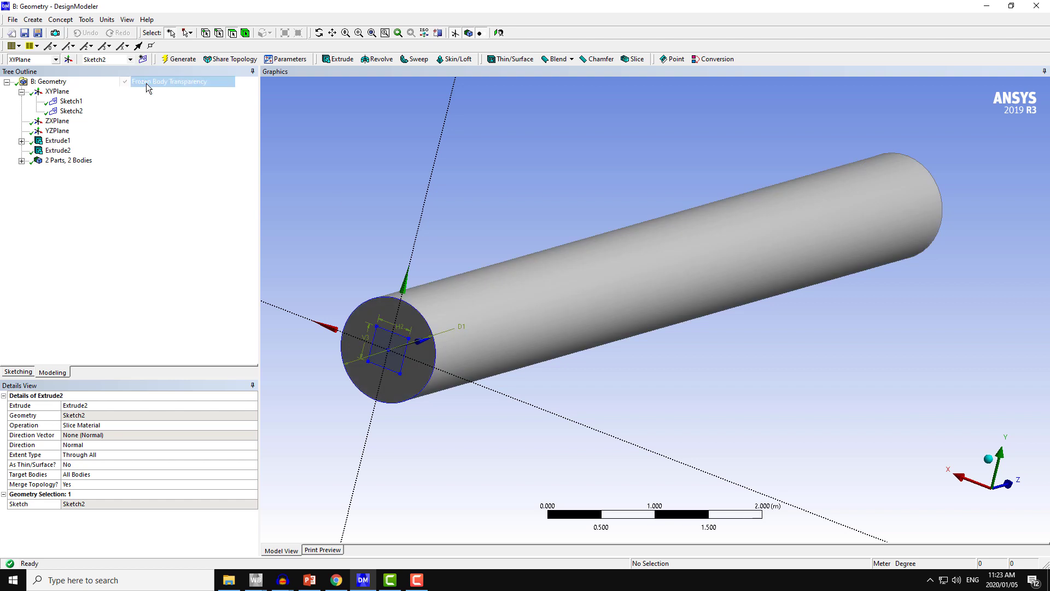
middle_drag(334, 200, 494, 254)
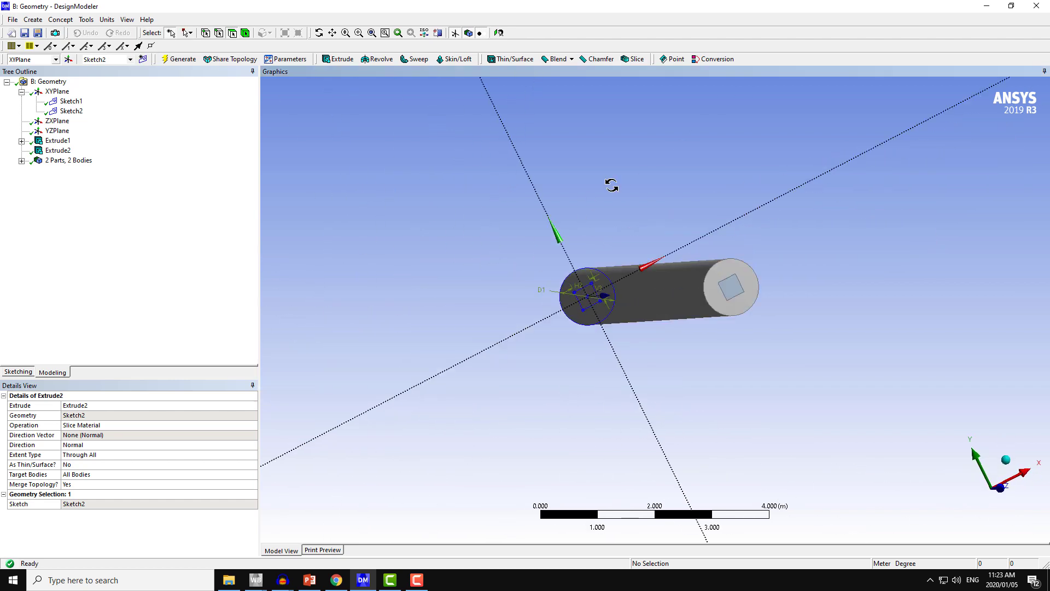
middle_drag(612, 185, 519, 189)
Expand the two bodies and check the outer Solid's volume of 6.629 m³.
click(21, 161)
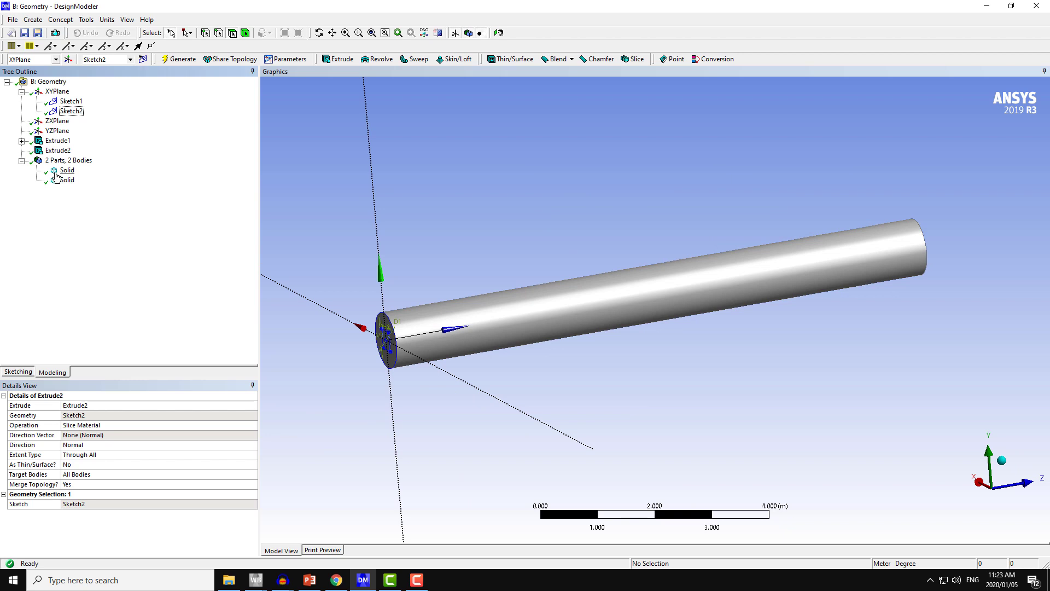
click(67, 170)
middle_drag(329, 153, 363, 236)
scroll(363, 236, up, 3)
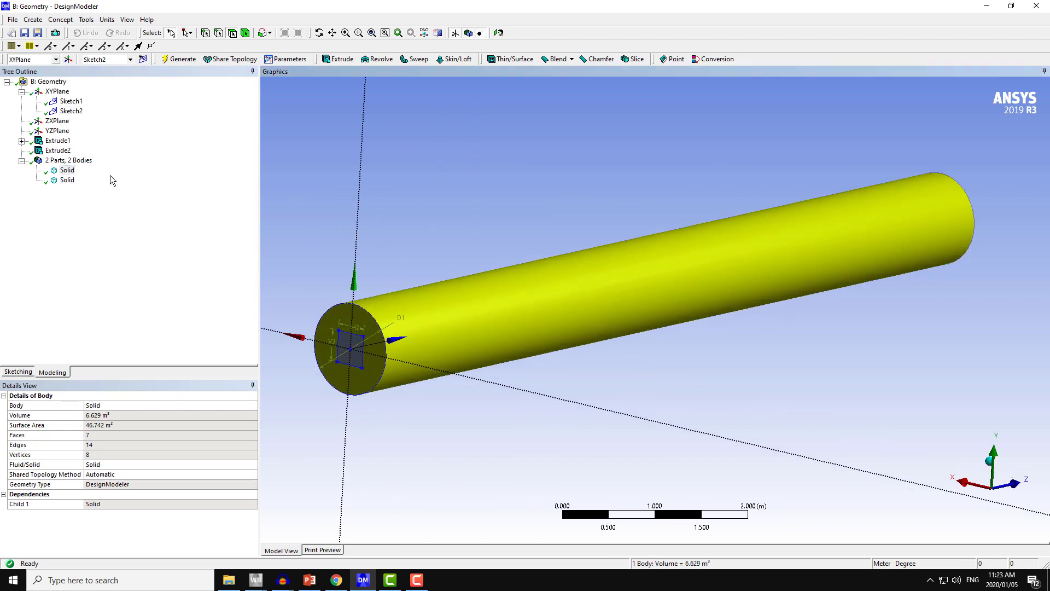
scroll(366, 241, up, 3)
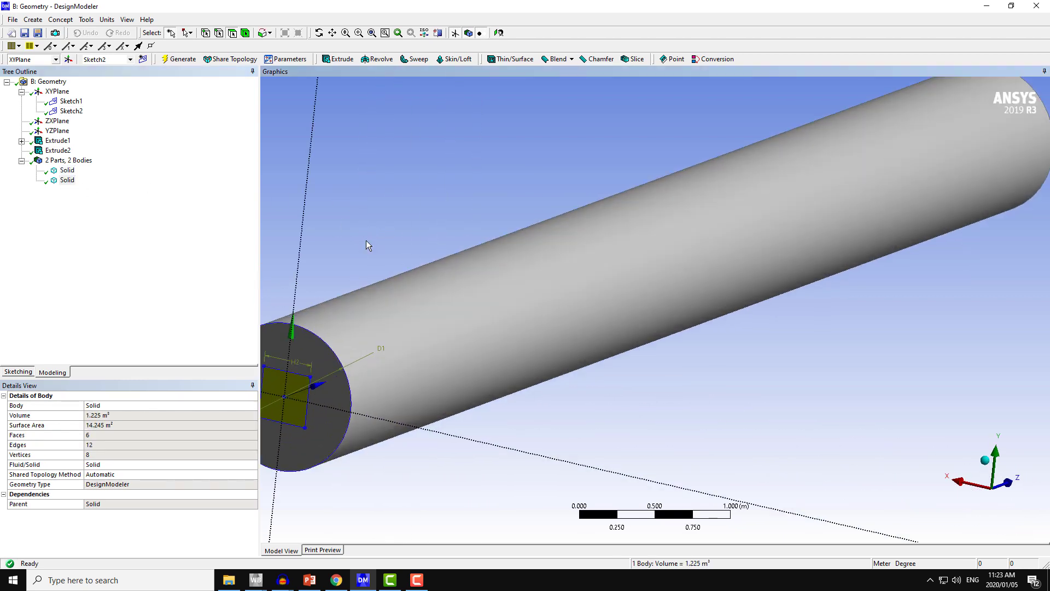
middle_drag(366, 241, 441, 226)
click(67, 170)
middle_drag(268, 181, 297, 192)
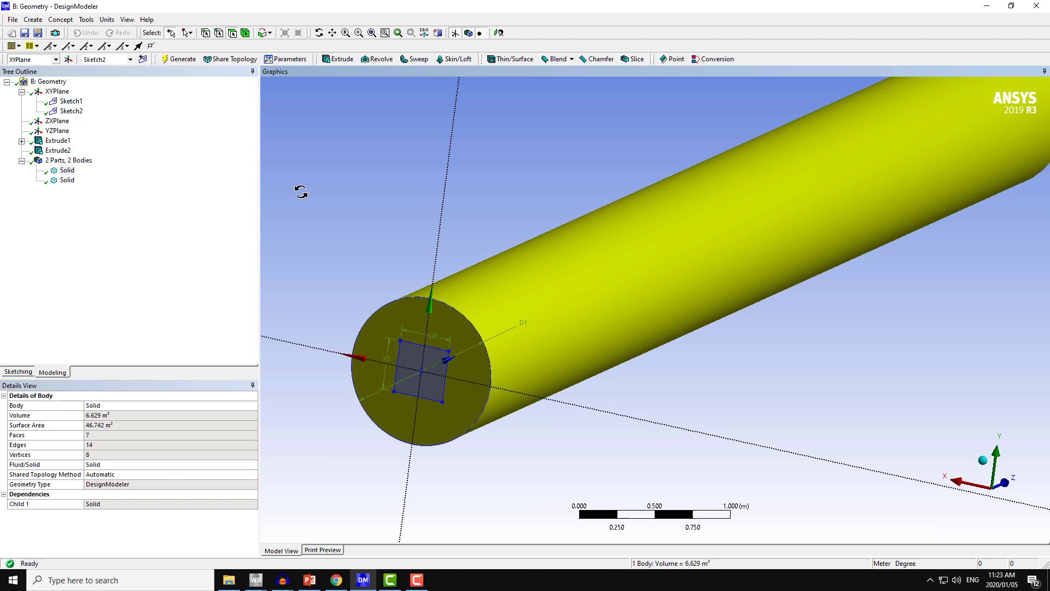
Check the inner square Solid's 1.225 m³ volume and select the XYPlane.
click(64, 181)
mouse_move(364, 218)
middle_down()
mouse_move(481, 223)
mouse_move(459, 267)
mouse_move(441, 234)
mouse_move(435, 242)
mouse_move(369, 201)
middle_up()
scroll(481, 223, down, 2)
scroll(379, 238, down, 2)
scroll(377, 239, up, 4)
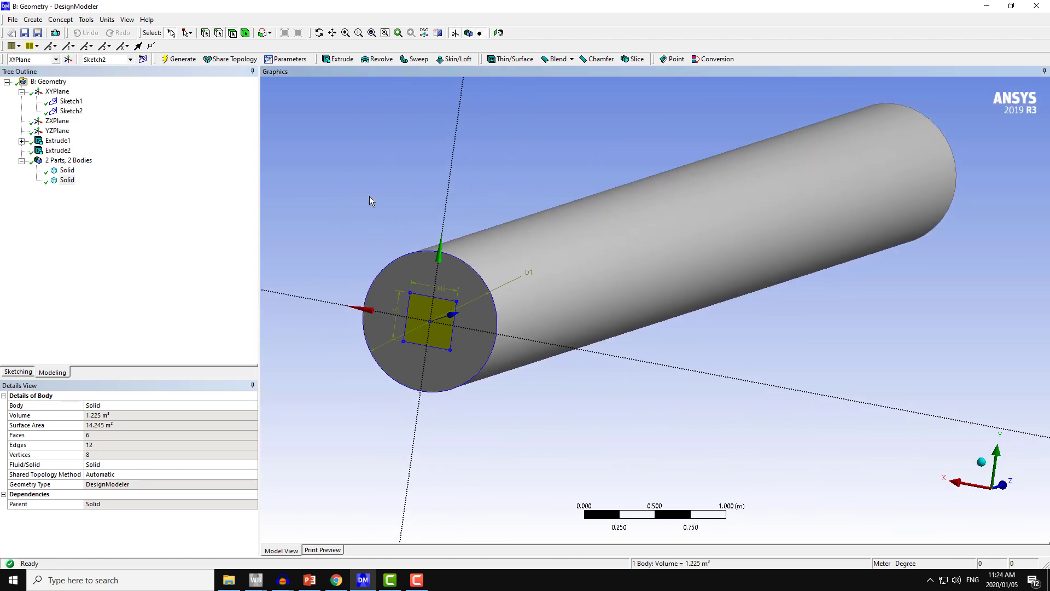
click(58, 91)
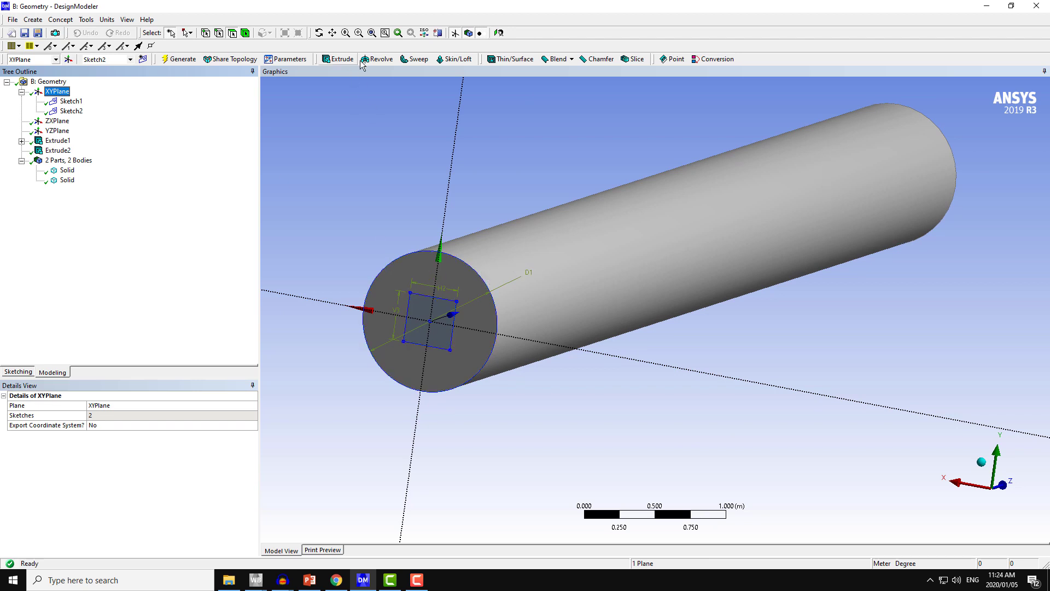
Create Sketch3 on the XYPlane and view it face-on, ready for drawing.
click(143, 59)
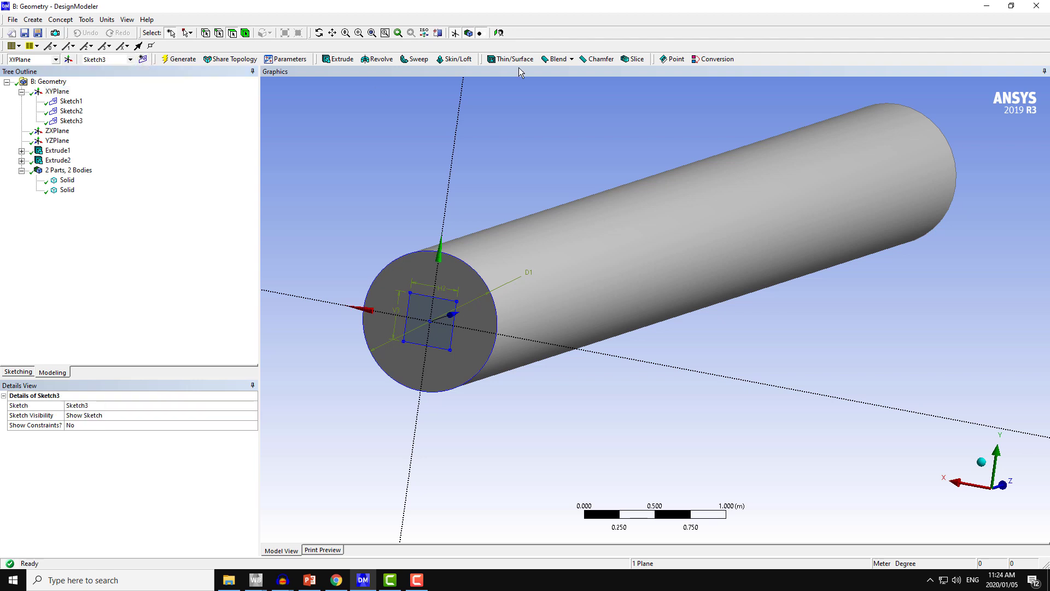
click(79, 122)
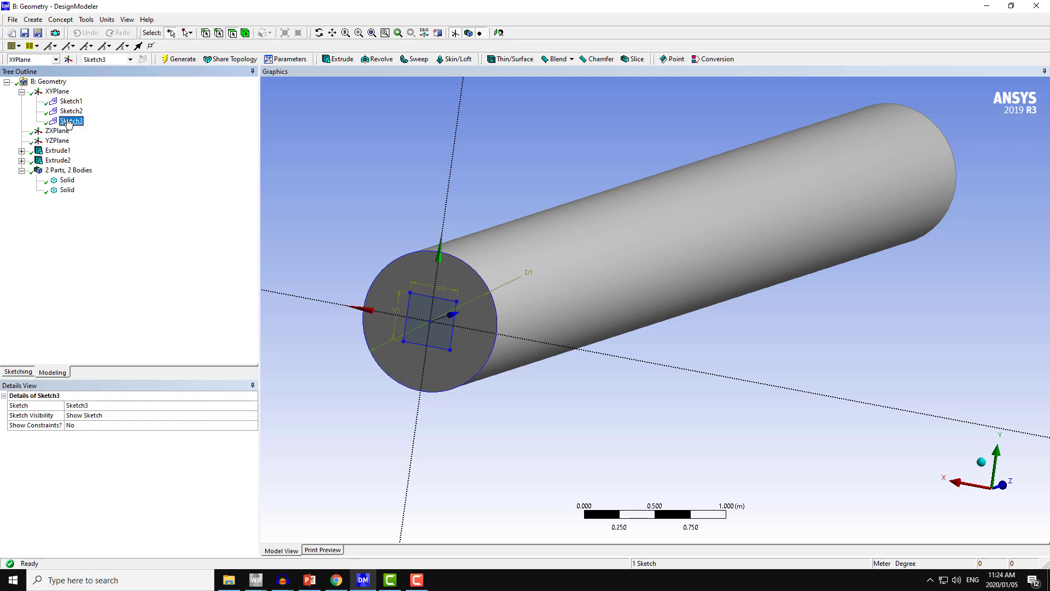
click(498, 34)
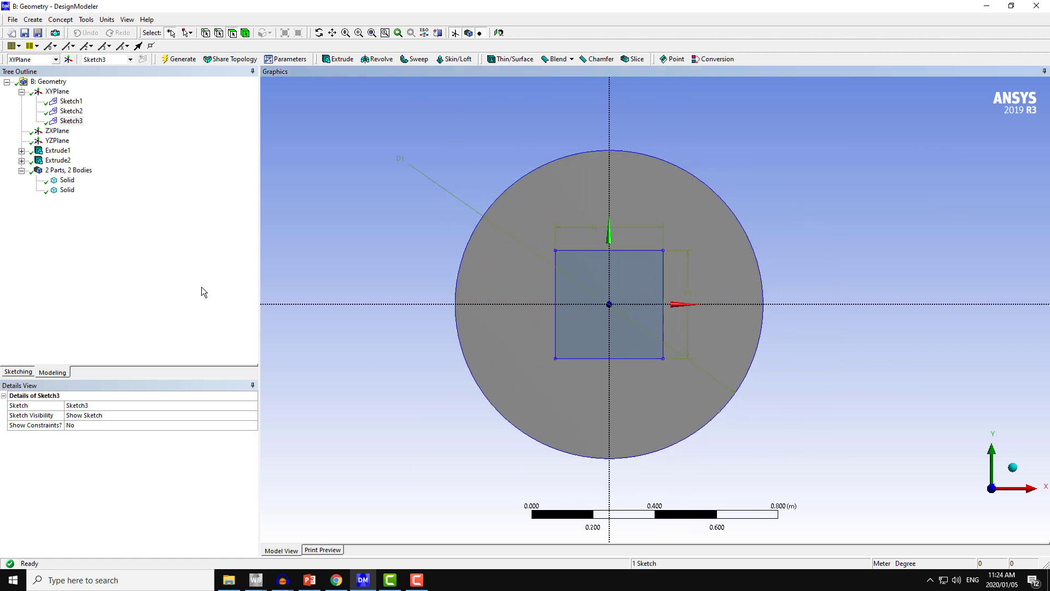
click(9, 375)
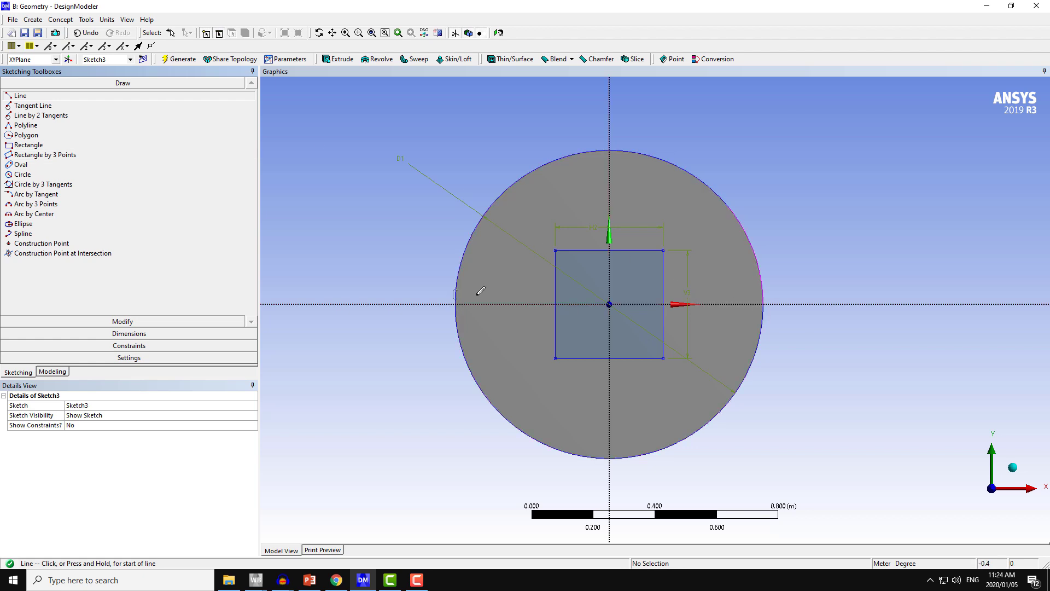
Draw two upper diagonals from the square's top corners past the circle, joined by a top line.
click(665, 250)
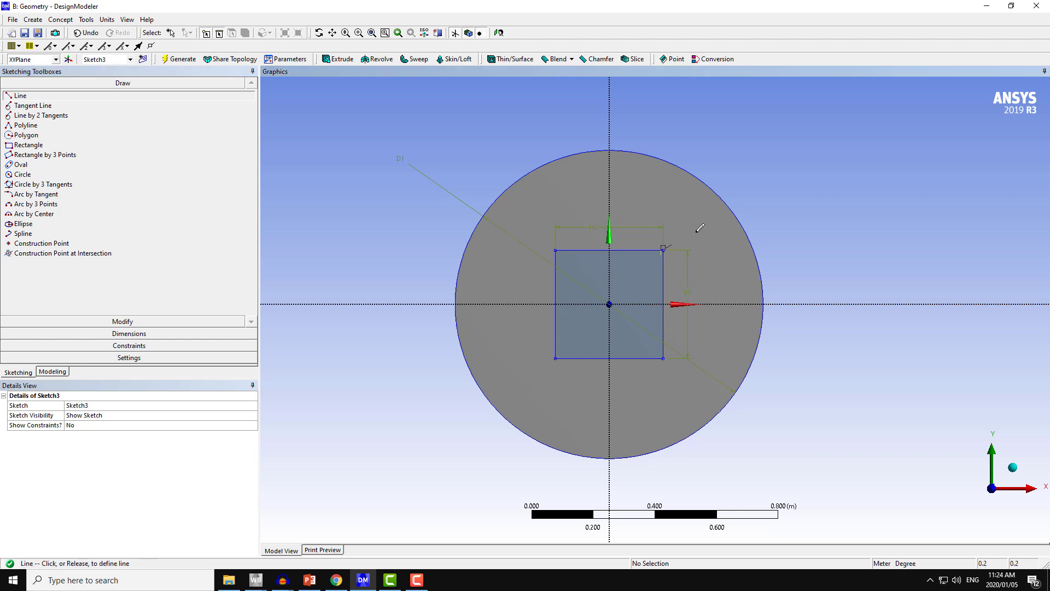
key(Escape)
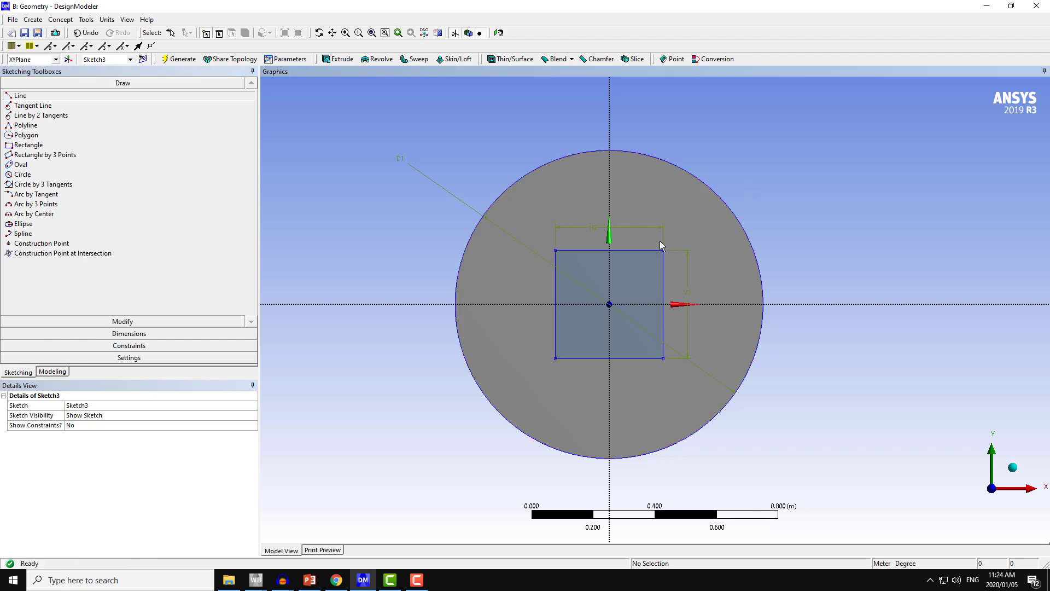
click(8, 95)
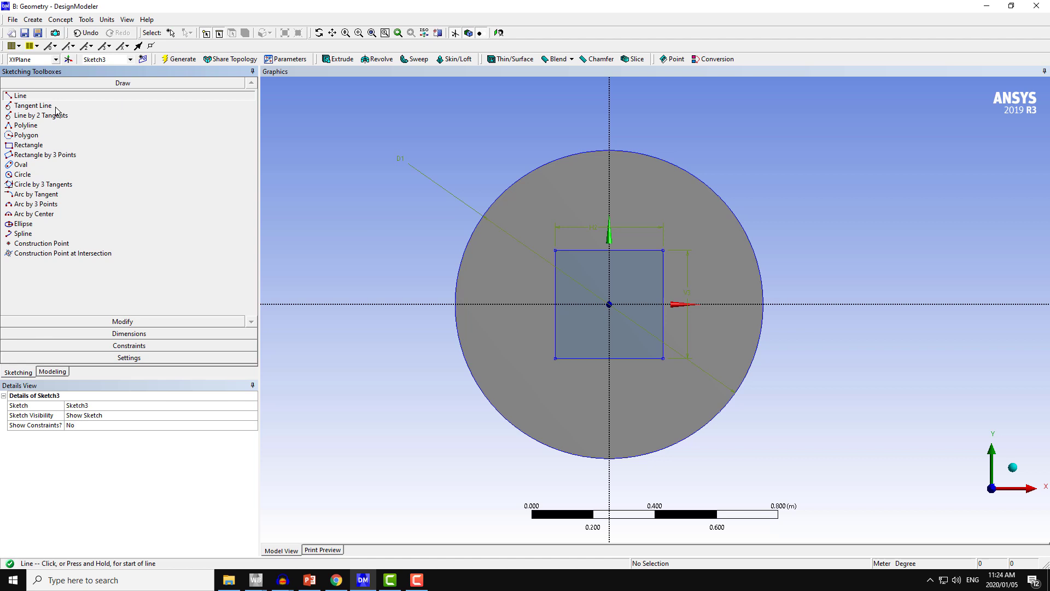
click(664, 250)
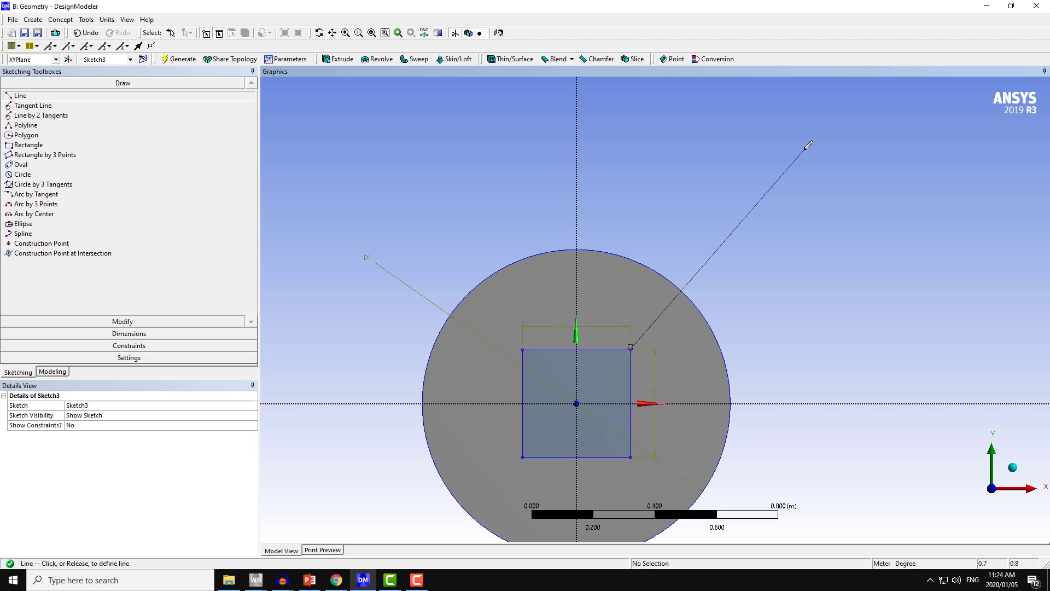
click(790, 173)
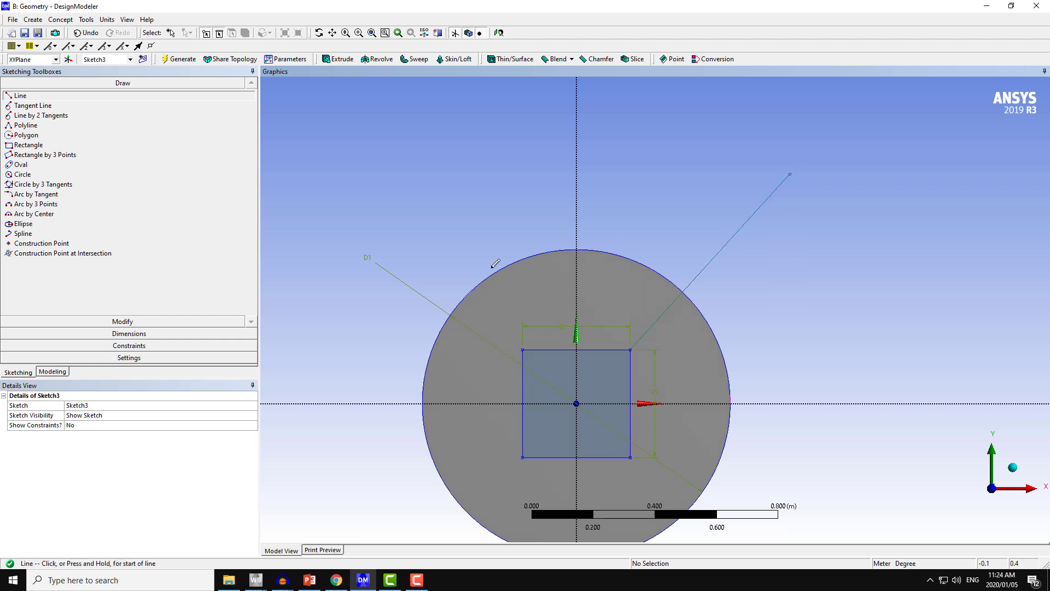
click(522, 349)
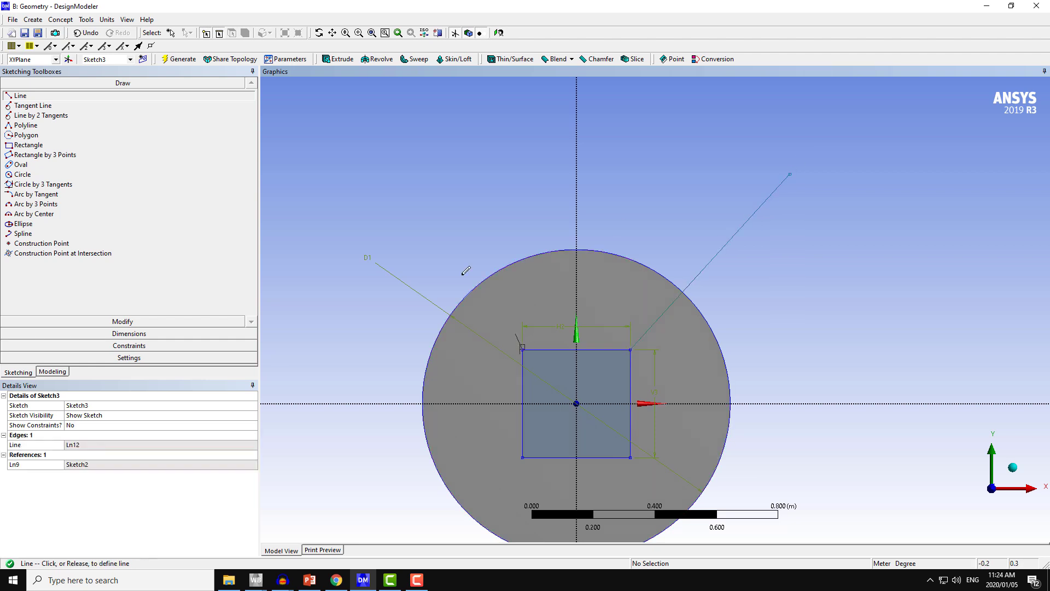
click(380, 188)
click(382, 189)
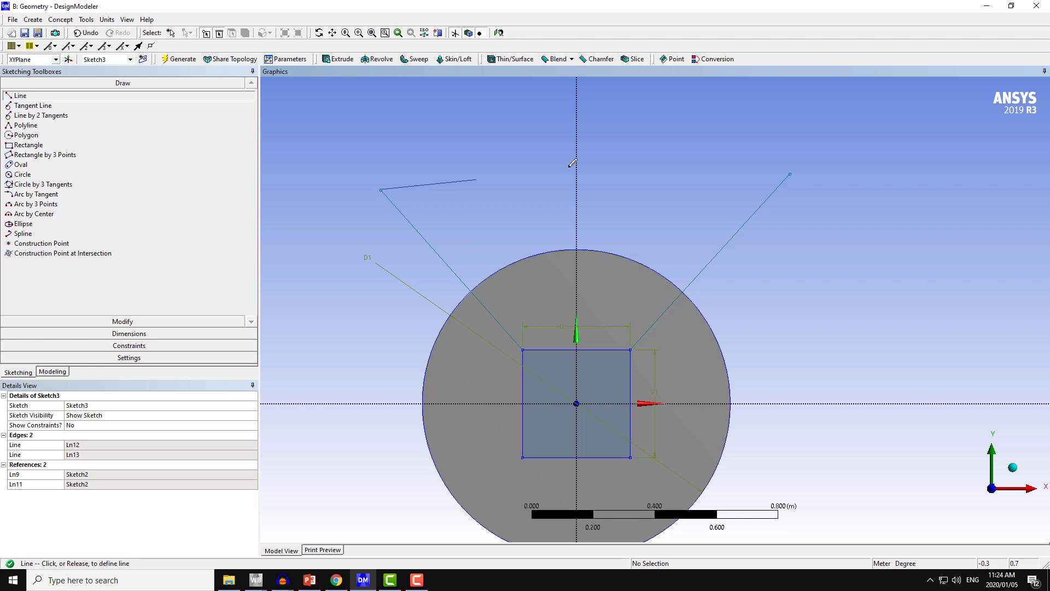
click(789, 172)
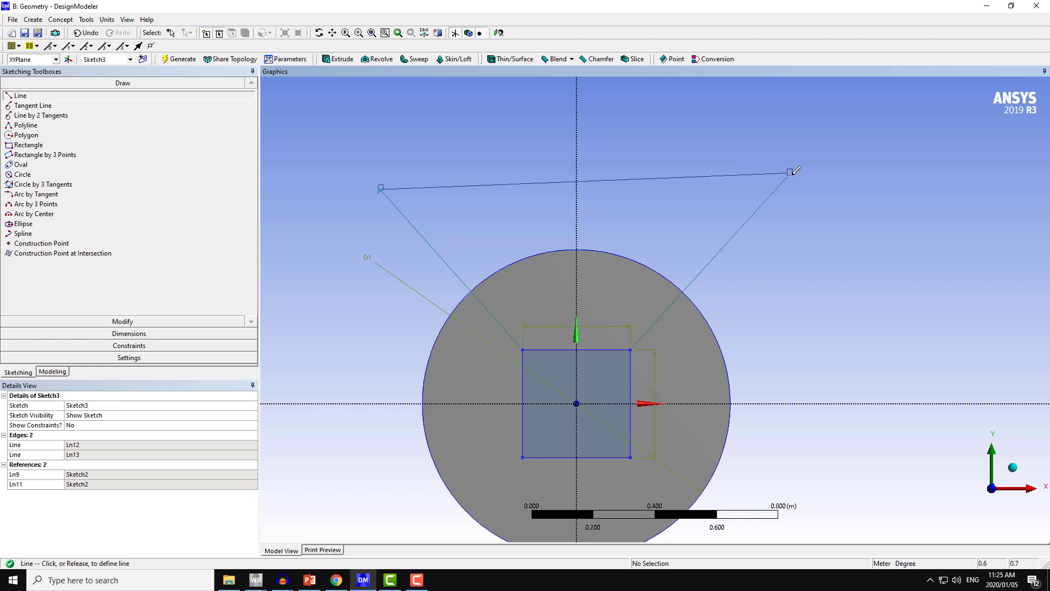
click(791, 174)
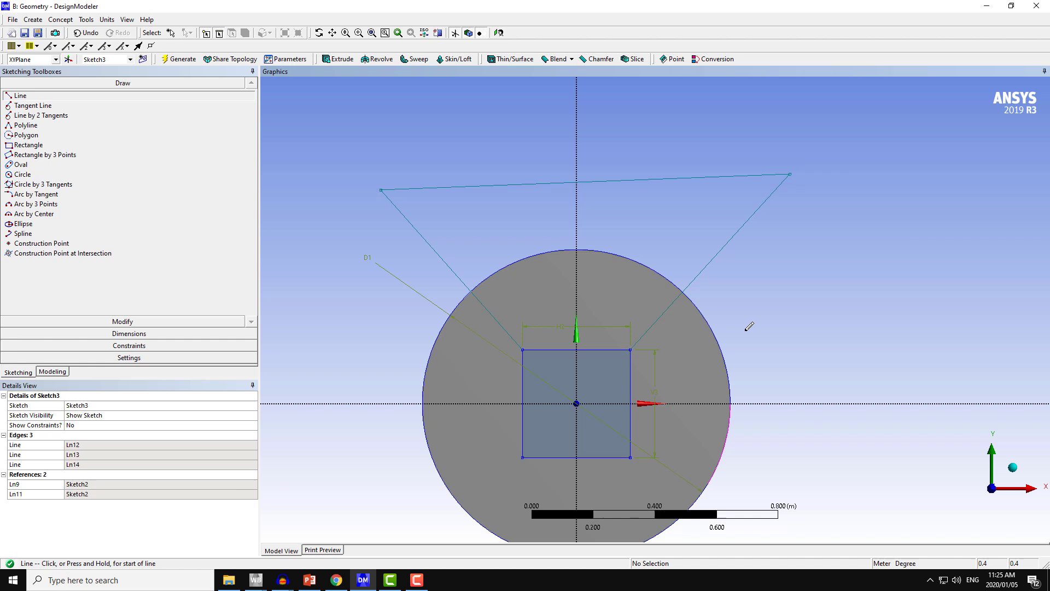
Draw two lower diagonals from the square's bottom corners past the circle, joined by a bottom line.
ctrl+middle_drag(770, 320, 747, 251)
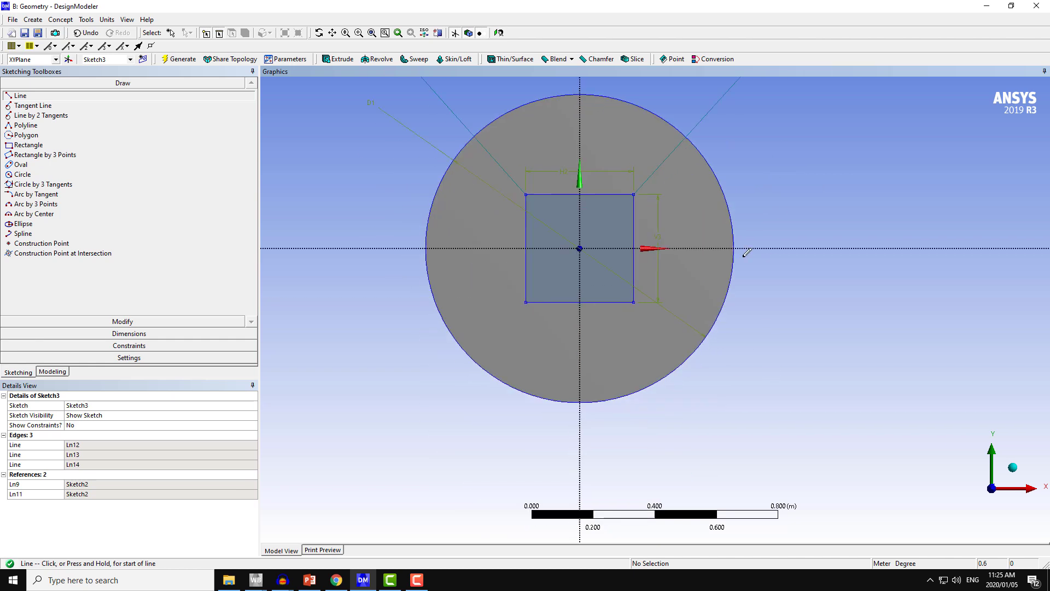
click(526, 301)
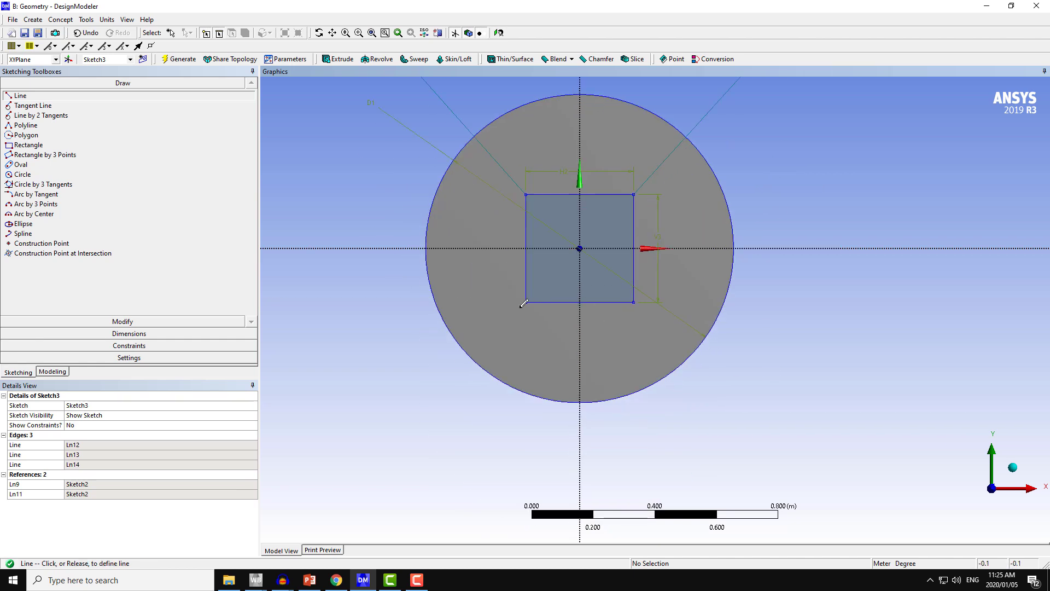
click(353, 492)
click(633, 301)
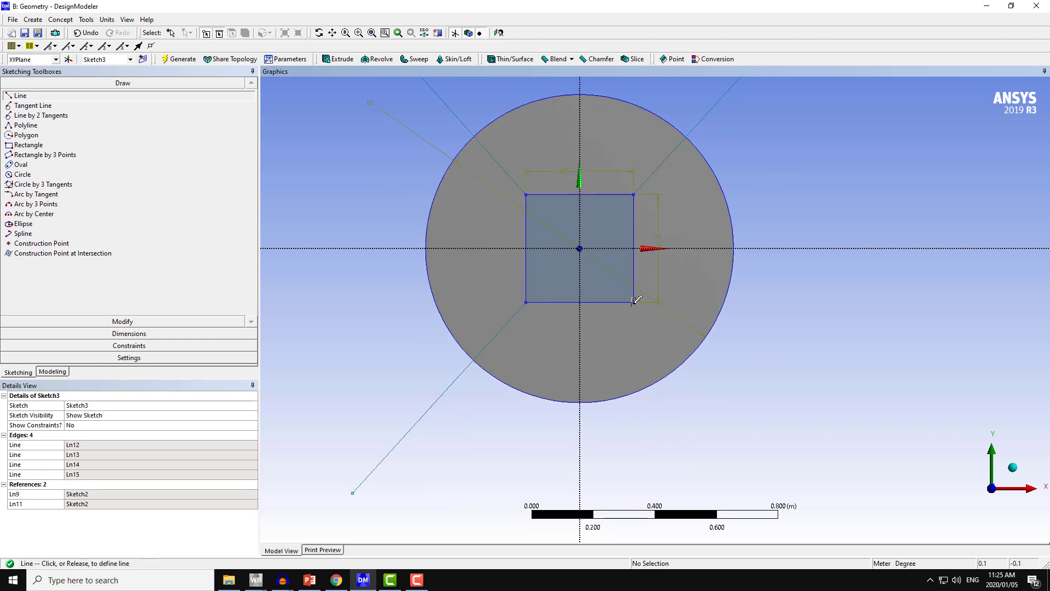
click(813, 505)
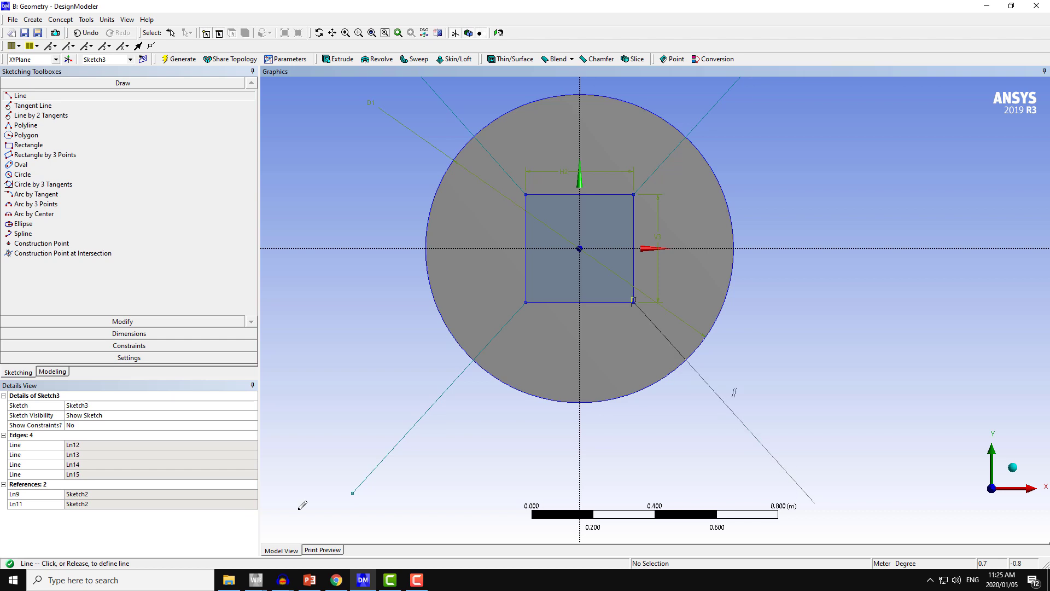
click(353, 492)
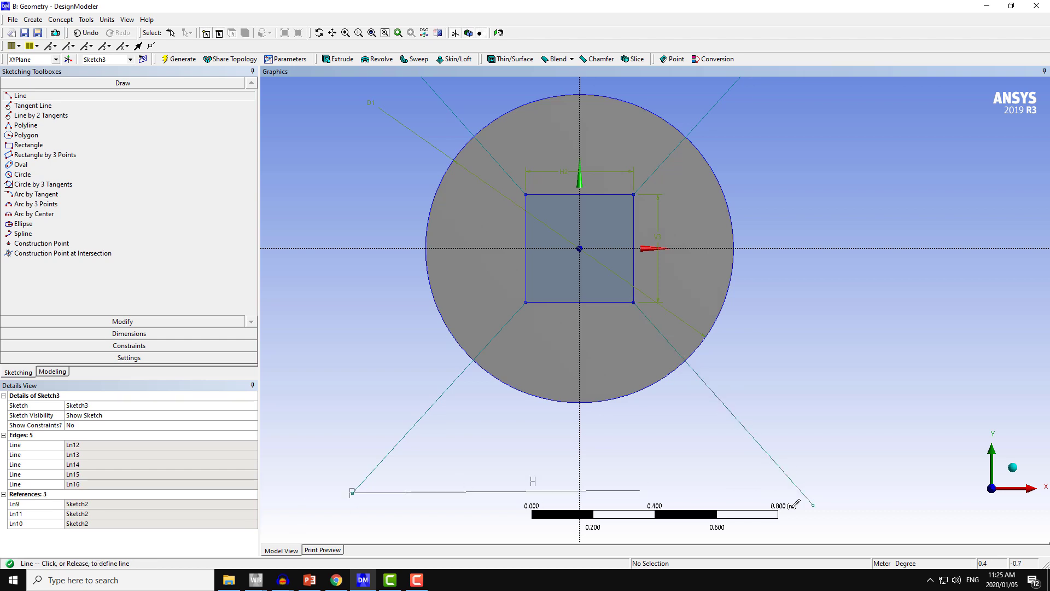
click(813, 505)
scroll(821, 399, down, 2)
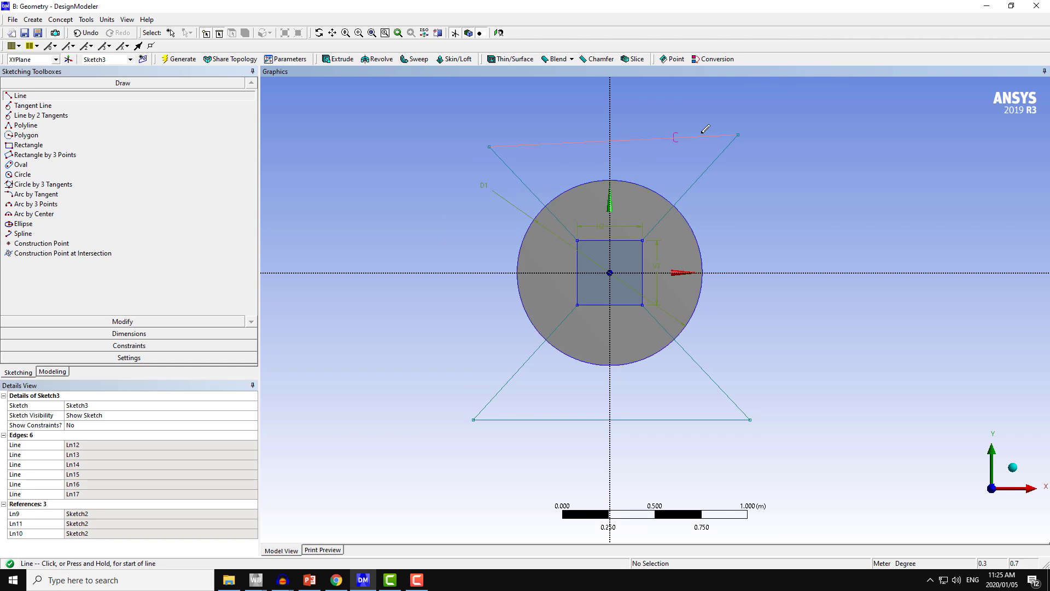
ctrl+middle_drag(596, 417, 541, 426)
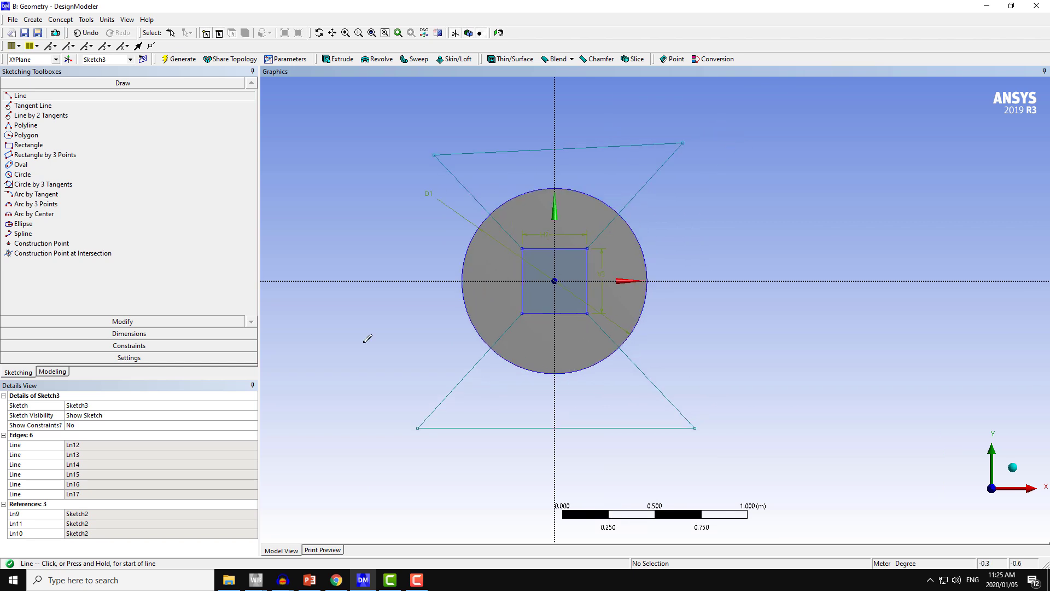
click(124, 335)
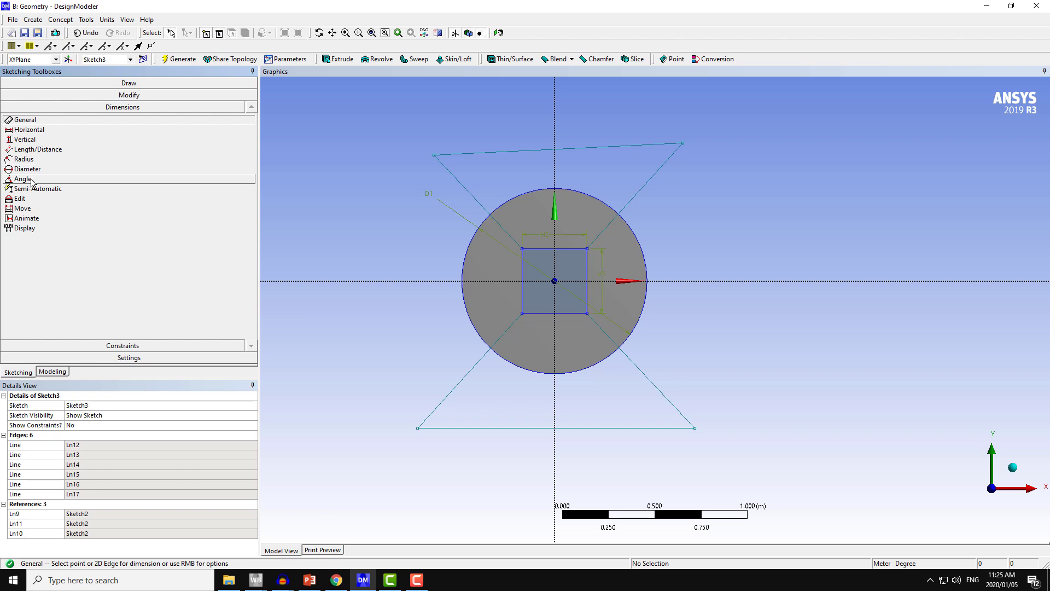
Add angle dimensions A4 and A5 between the horizontal axis and the upper diagonals.
click(38, 179)
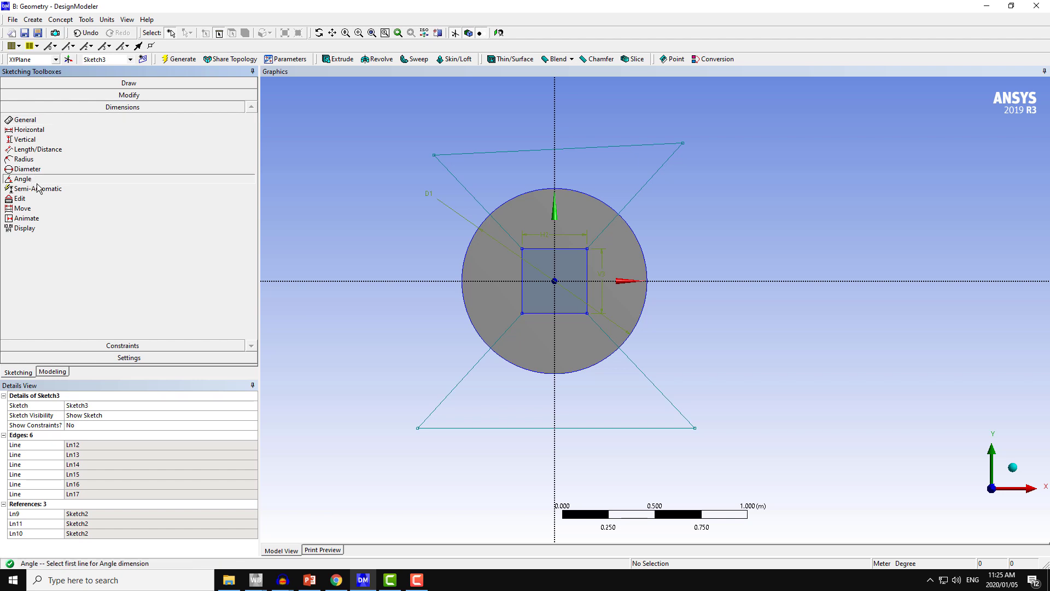
click(684, 282)
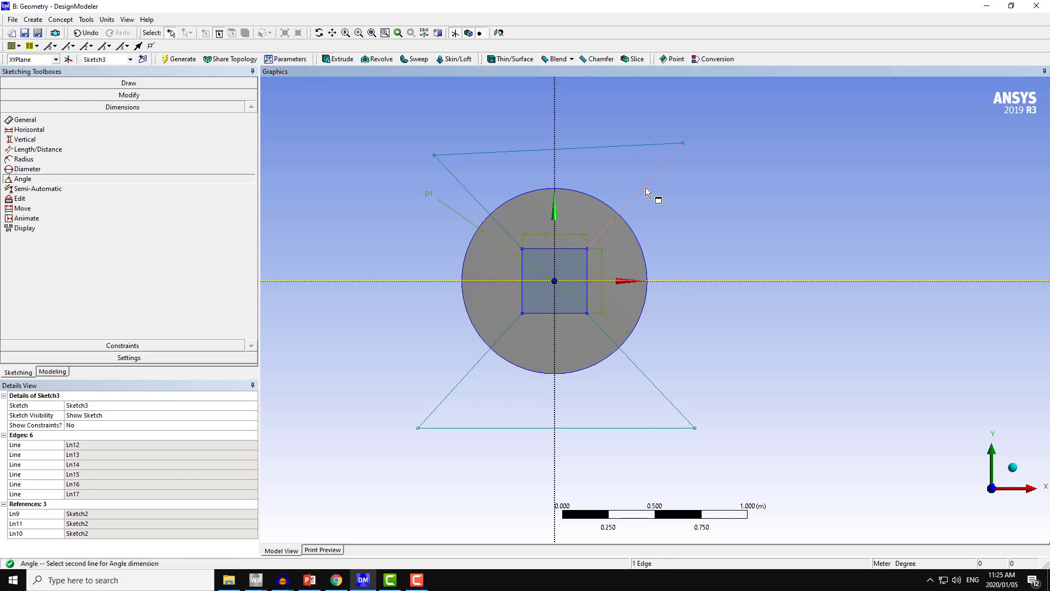
click(646, 188)
click(696, 219)
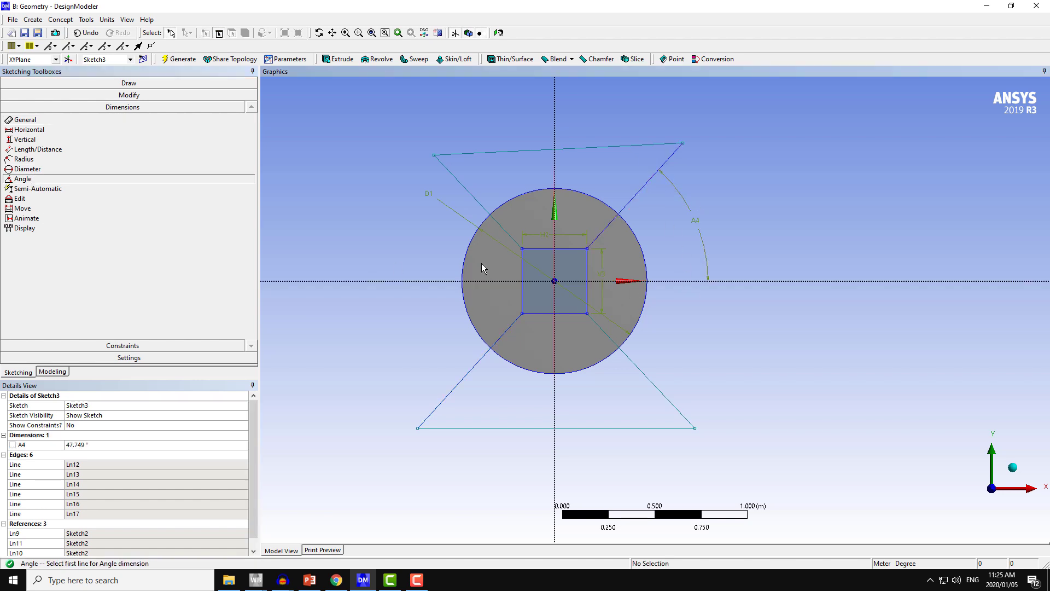
click(431, 280)
click(466, 189)
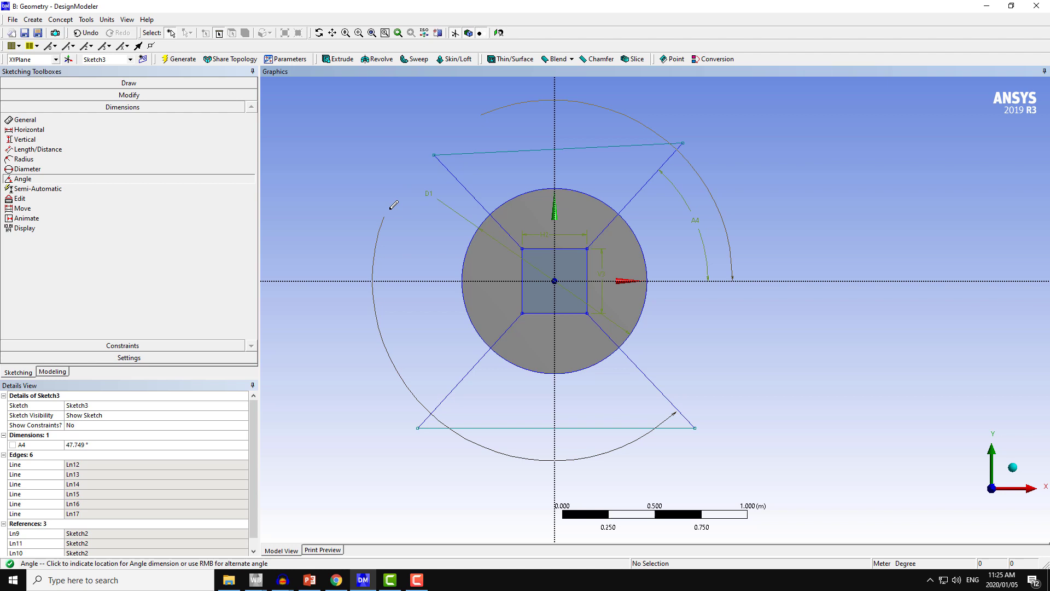
right_click(415, 227)
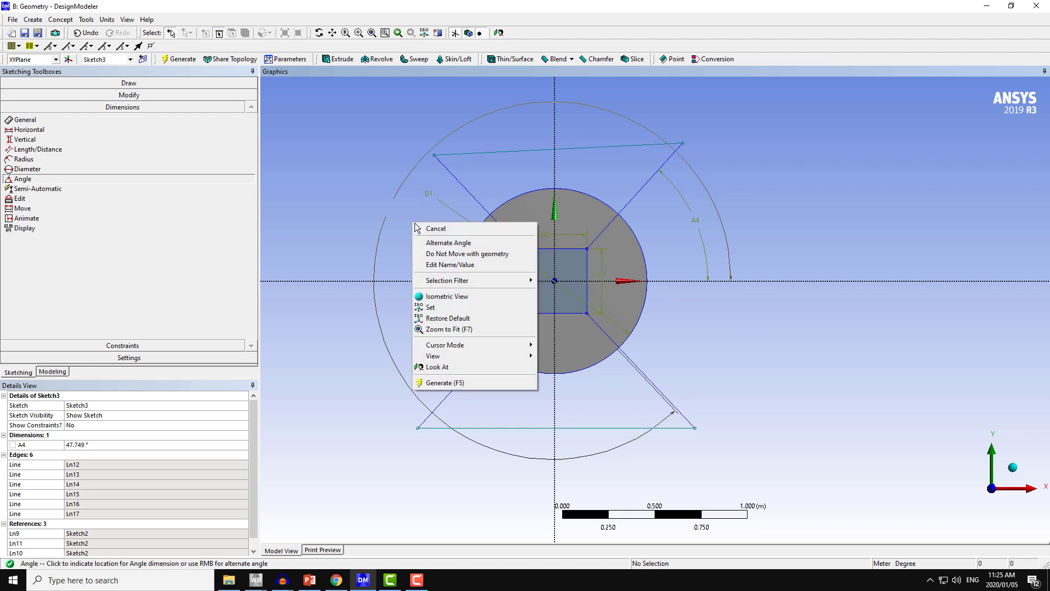
click(469, 243)
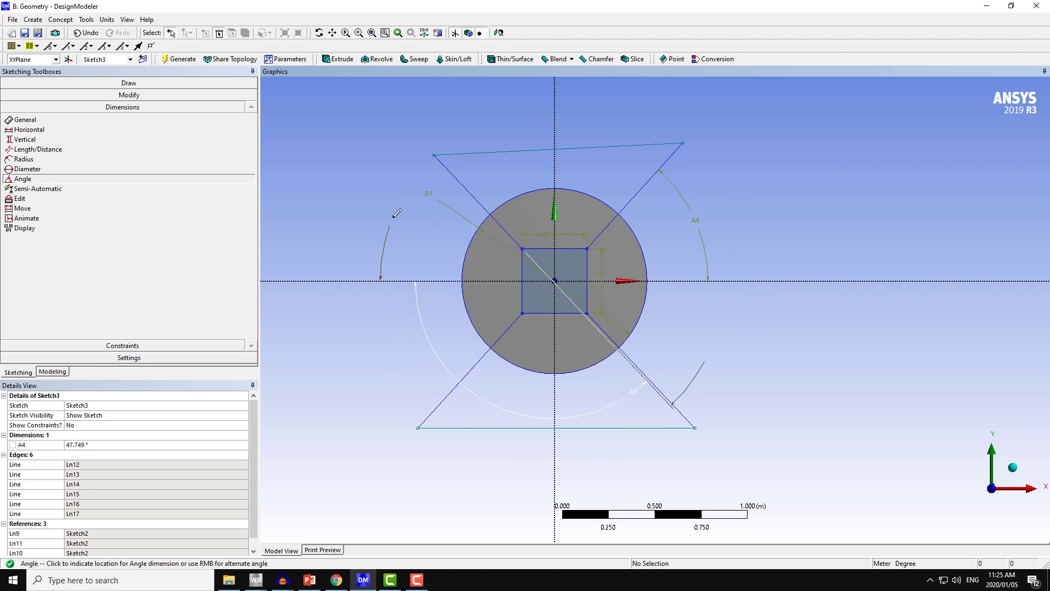
right_click(427, 229)
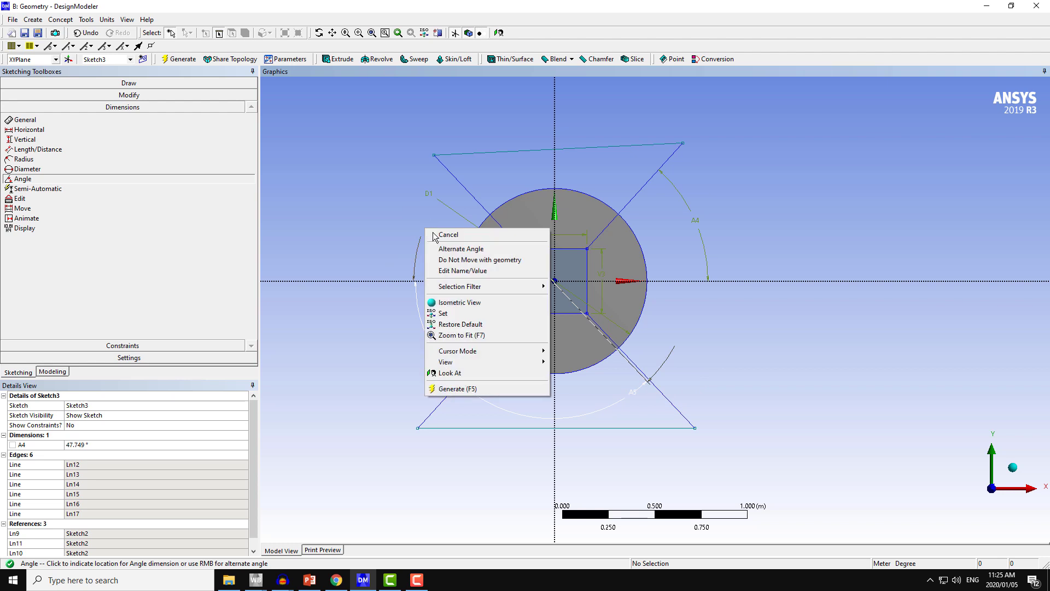
click(458, 251)
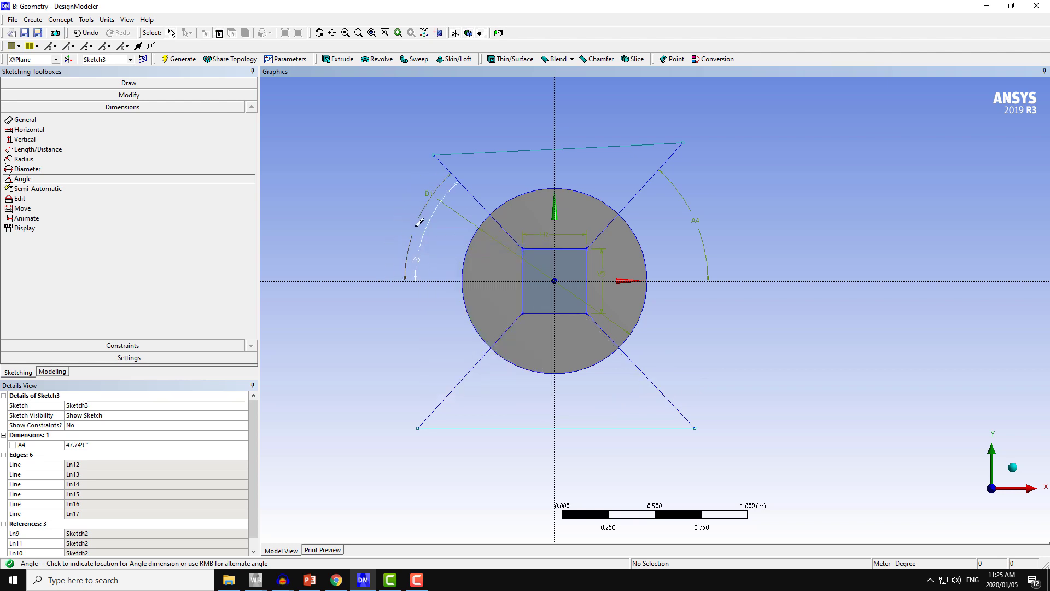
click(420, 222)
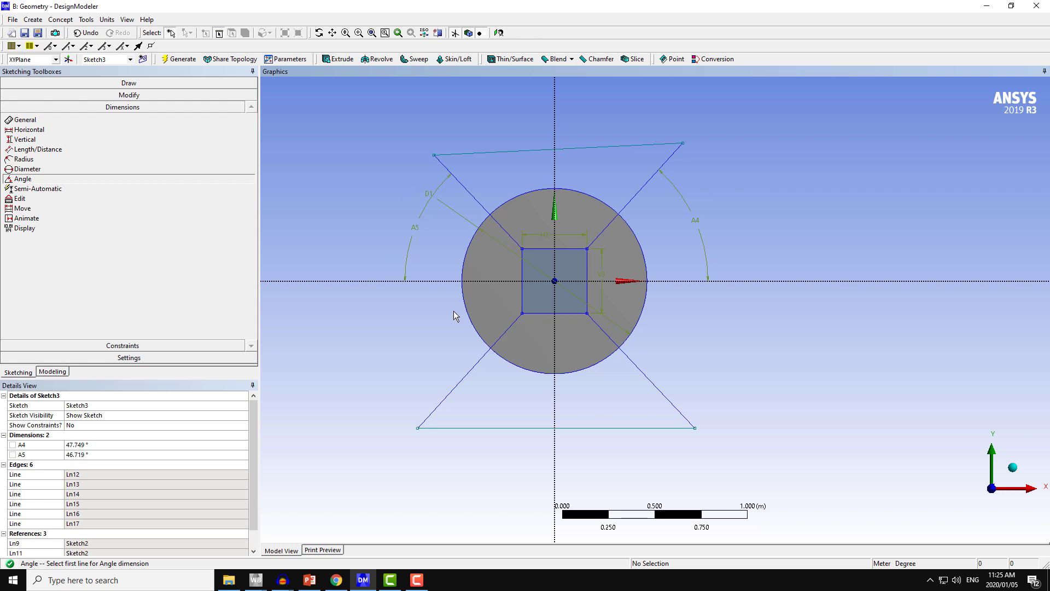
Add angle dimensions A6 and A7 to the lower diagonals, dismissing over-constrained warnings.
click(417, 281)
click(463, 378)
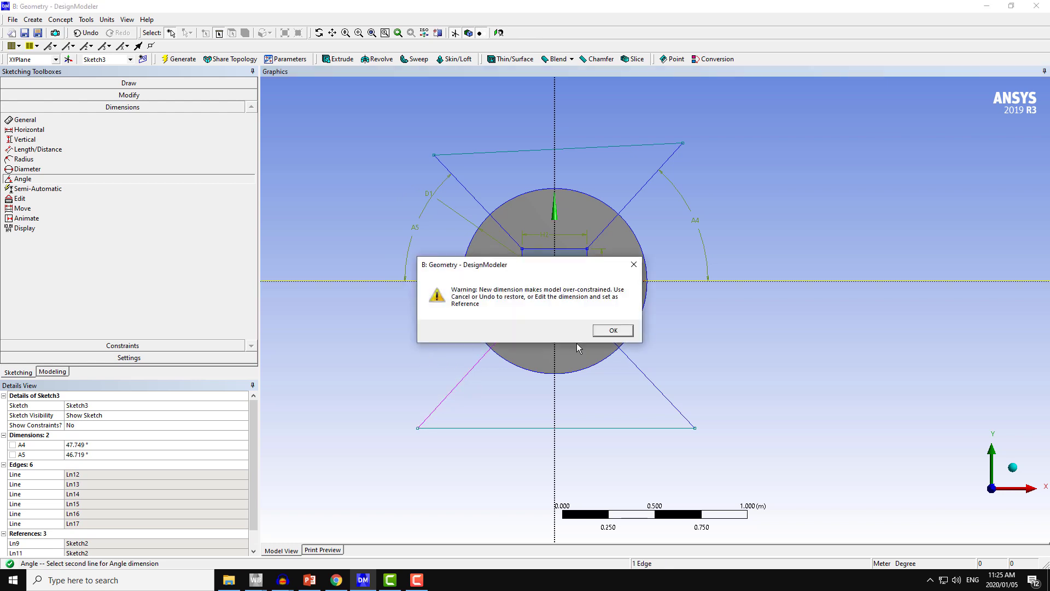
click(613, 330)
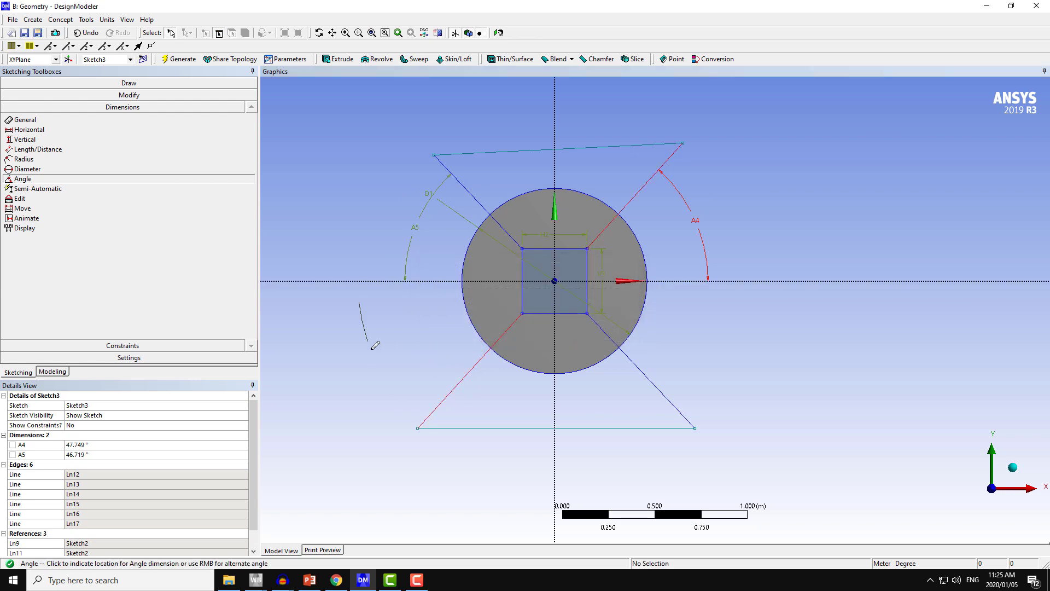
click(390, 349)
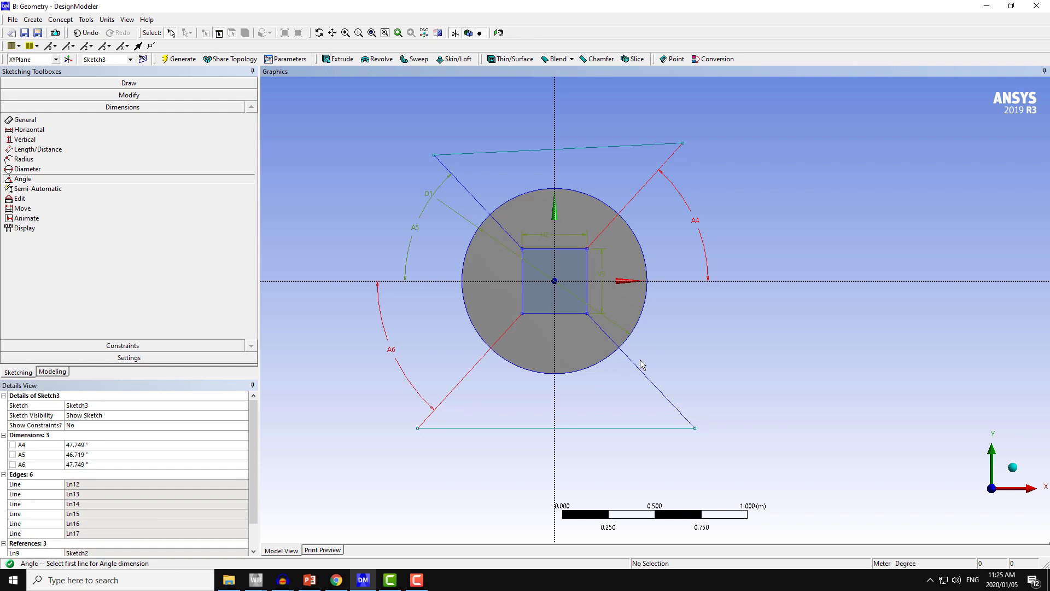
click(638, 366)
click(698, 290)
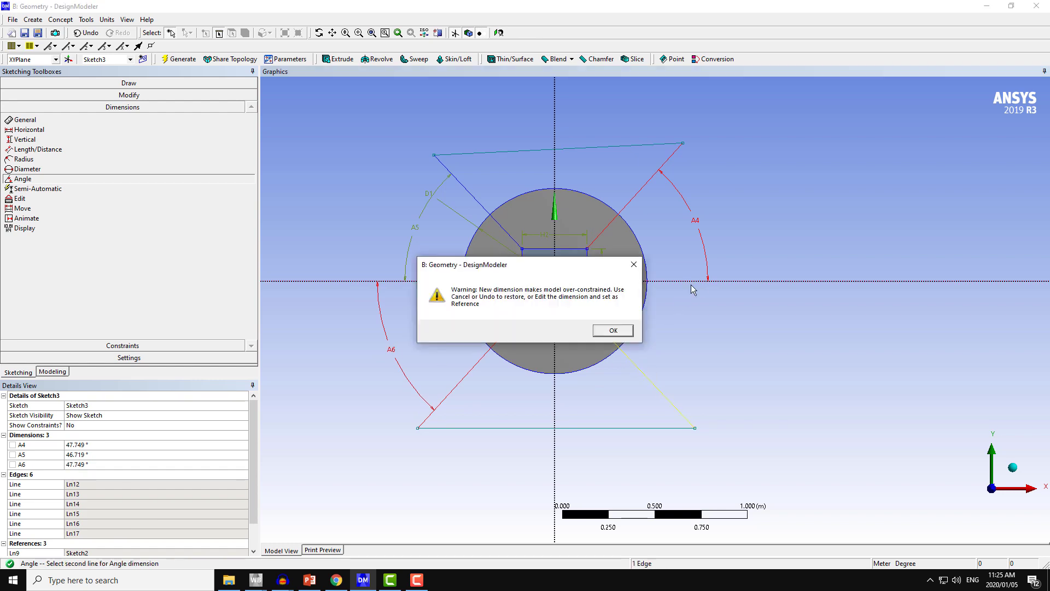
click(622, 328)
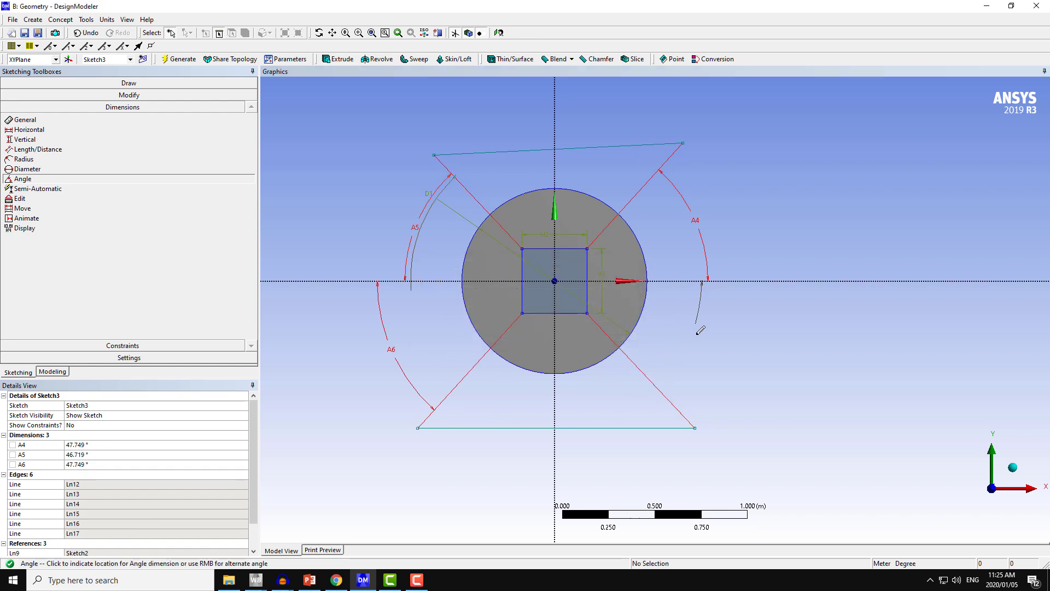
right_click(700, 336)
click(718, 356)
right_click(717, 335)
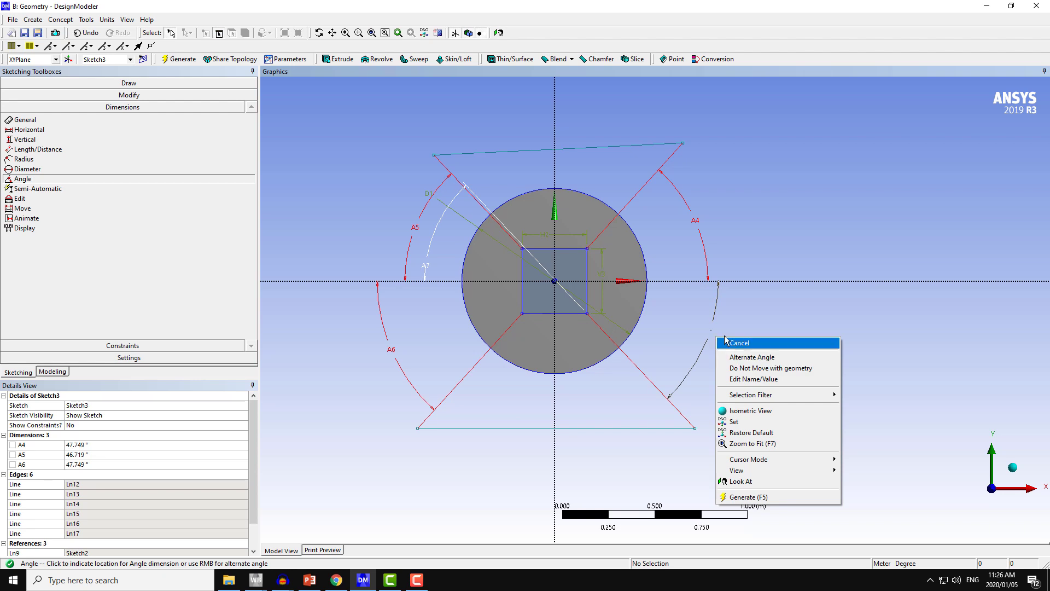
click(705, 316)
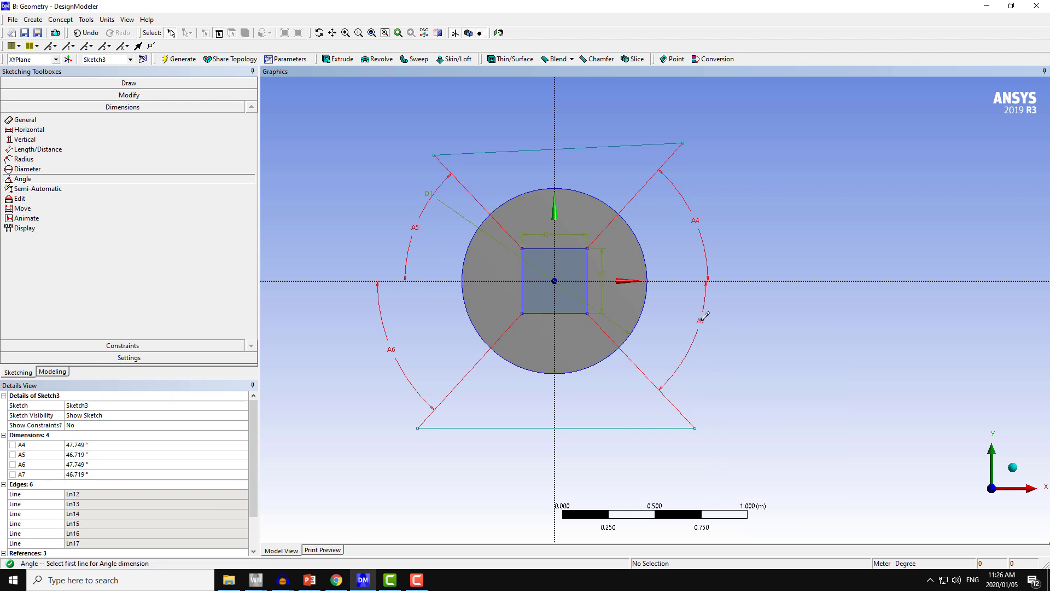
Try setting angle A4 to 45 in the Details View.
click(109, 445)
text(45)
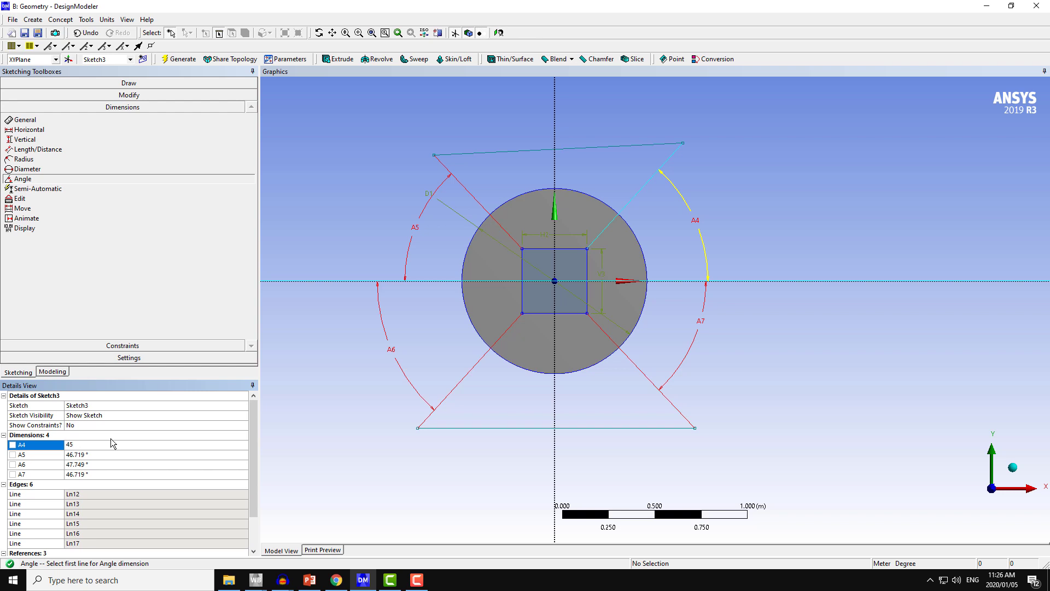
key(Return)
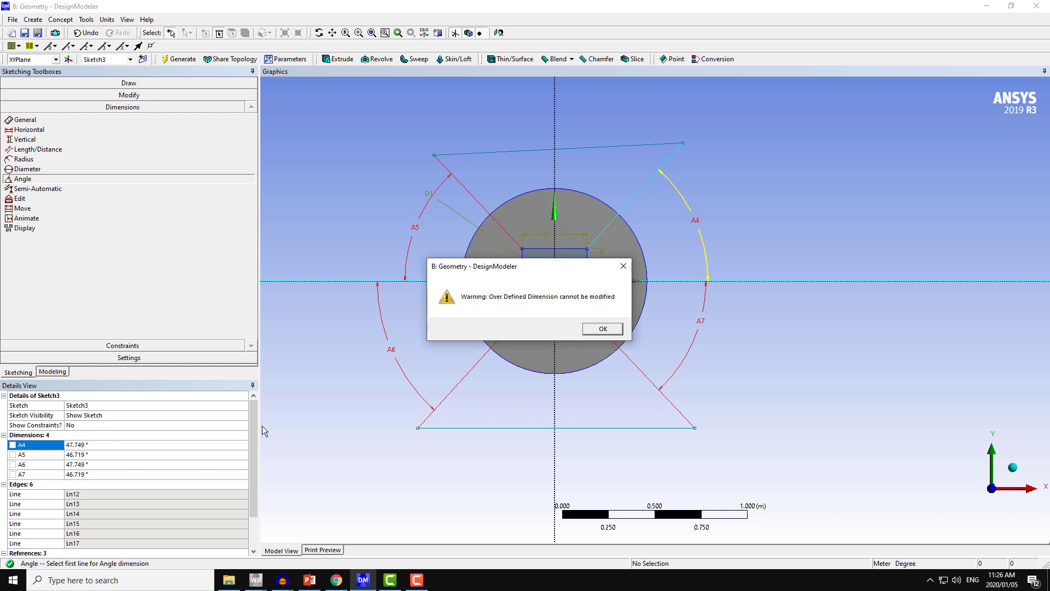
Dismiss the over-defined warning and undo angle dimensions A7 and A6.
click(601, 330)
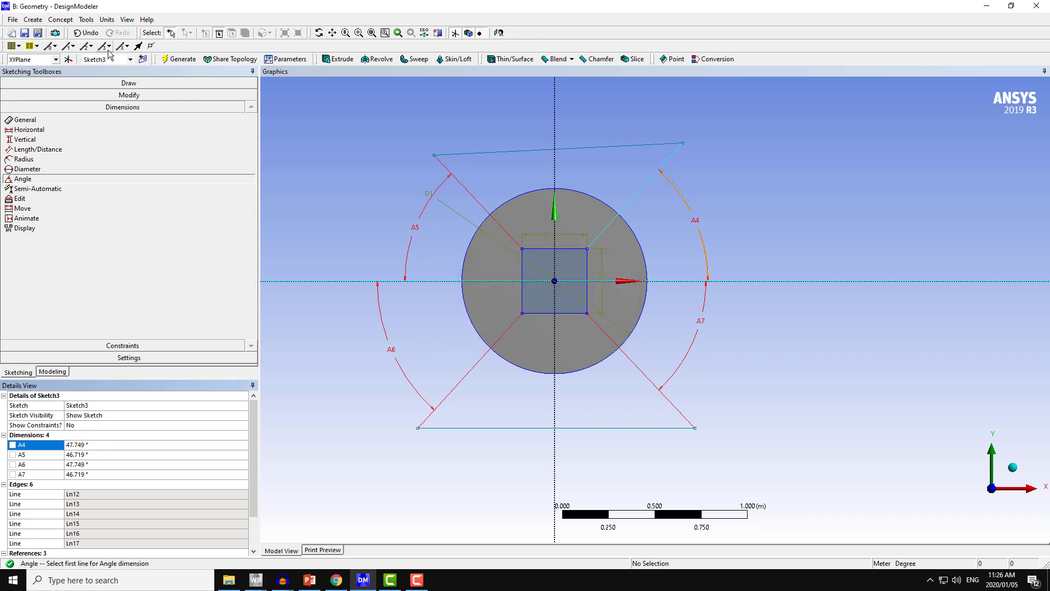
click(86, 36)
click(86, 35)
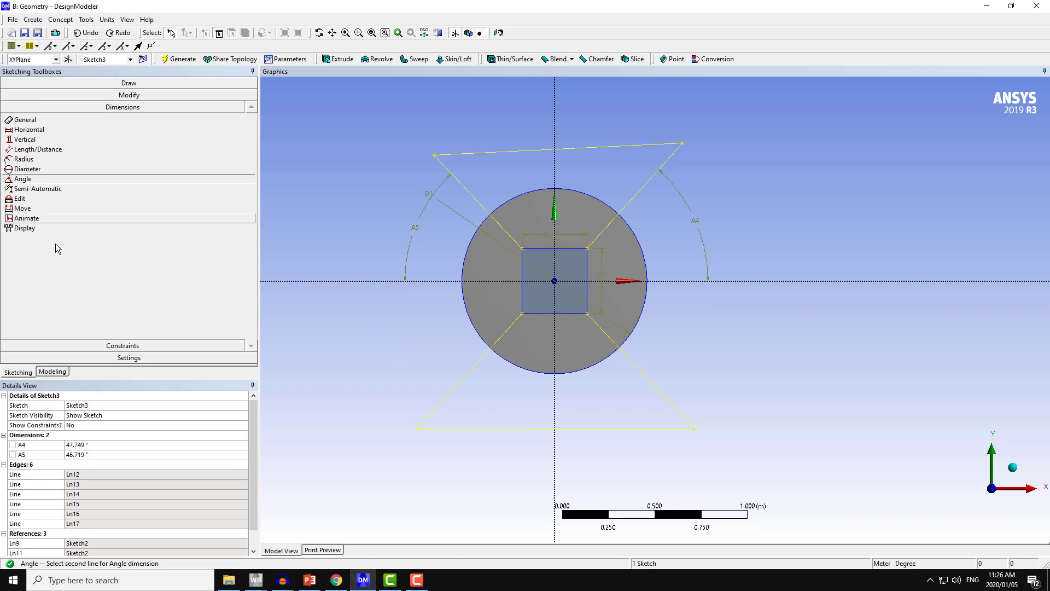
Trim away the top closing line and the left part of the bottom line.
click(129, 95)
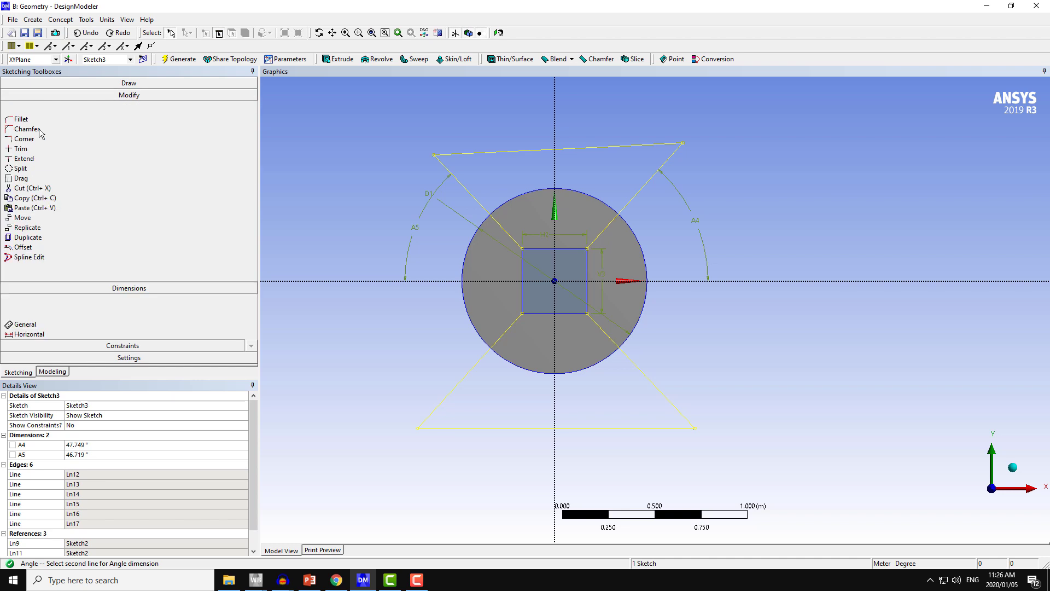
click(22, 137)
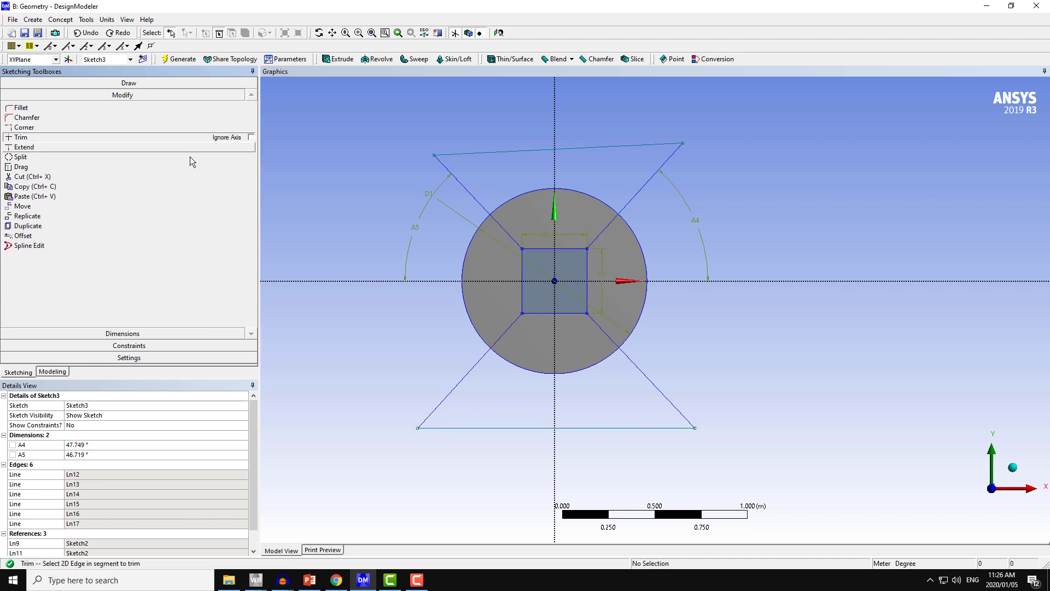
click(488, 152)
click(609, 146)
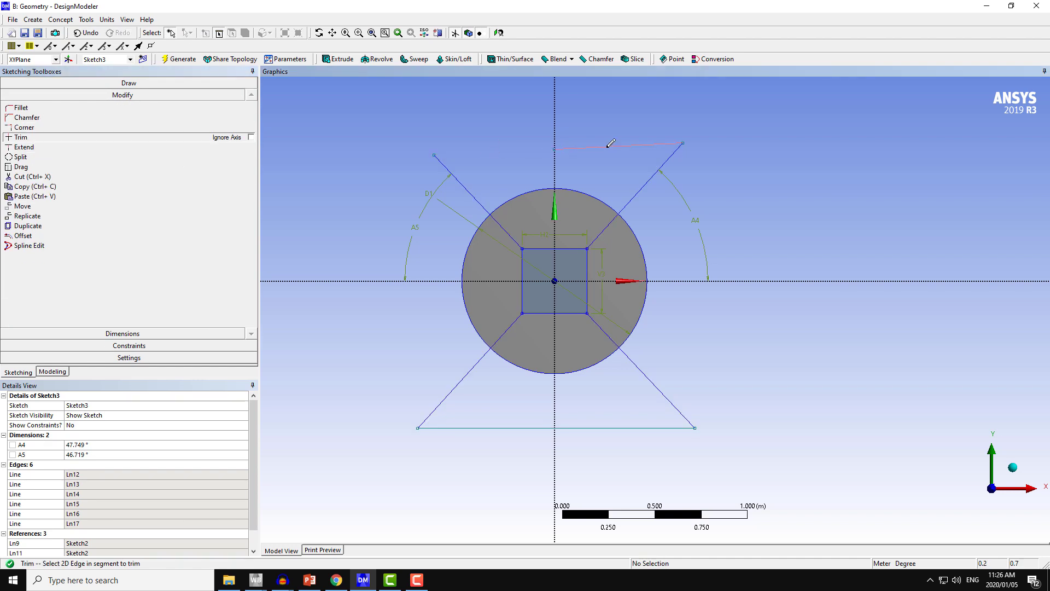
click(526, 428)
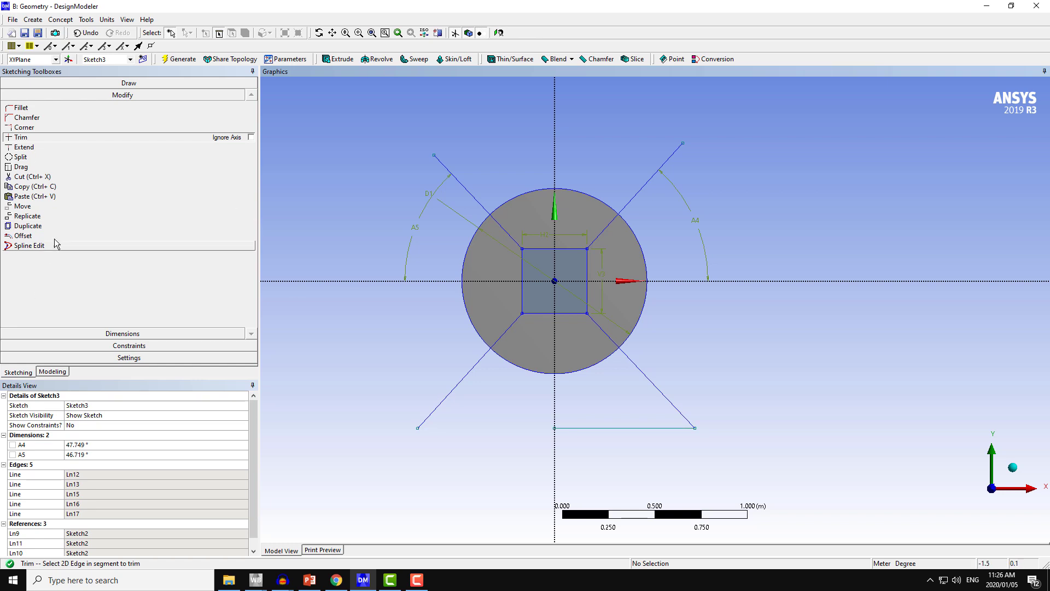
Set angles A4 and A5 to 45° and trim the rest of the bottom line.
click(100, 445)
text(45)
key(Return)
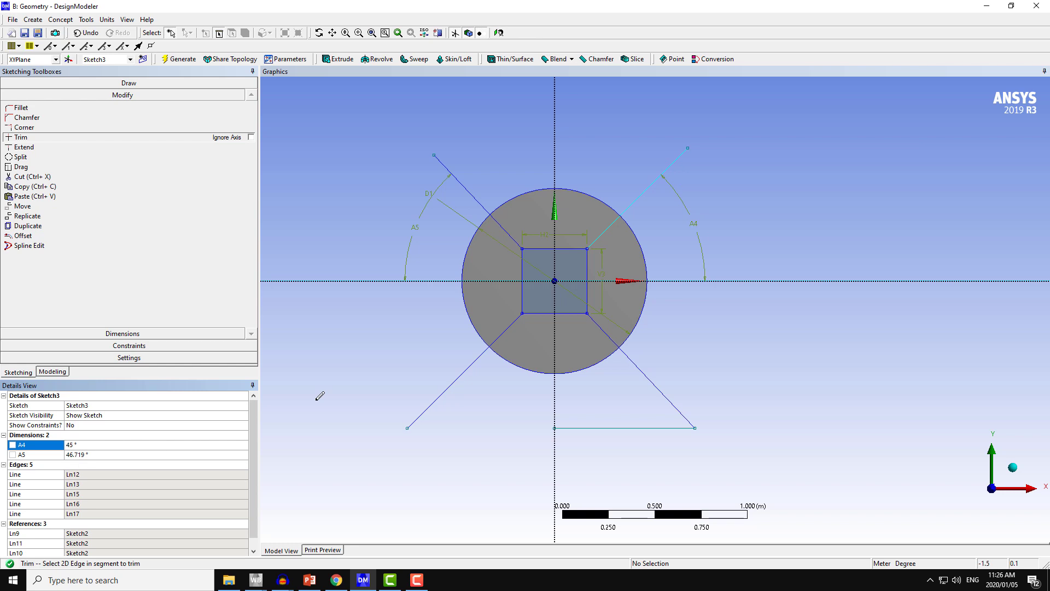
click(123, 455)
text(45)
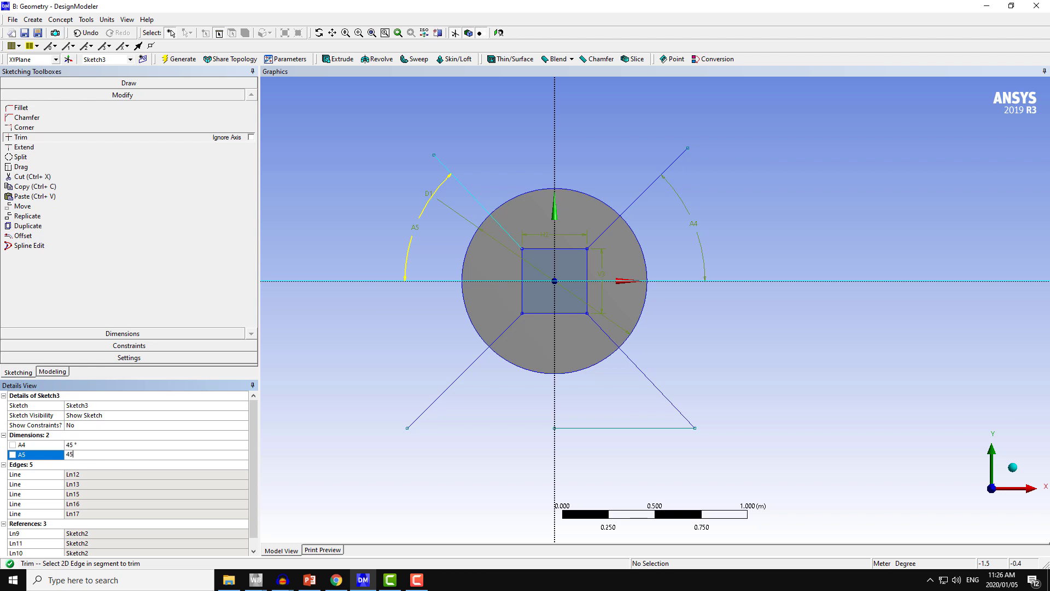
key(Return)
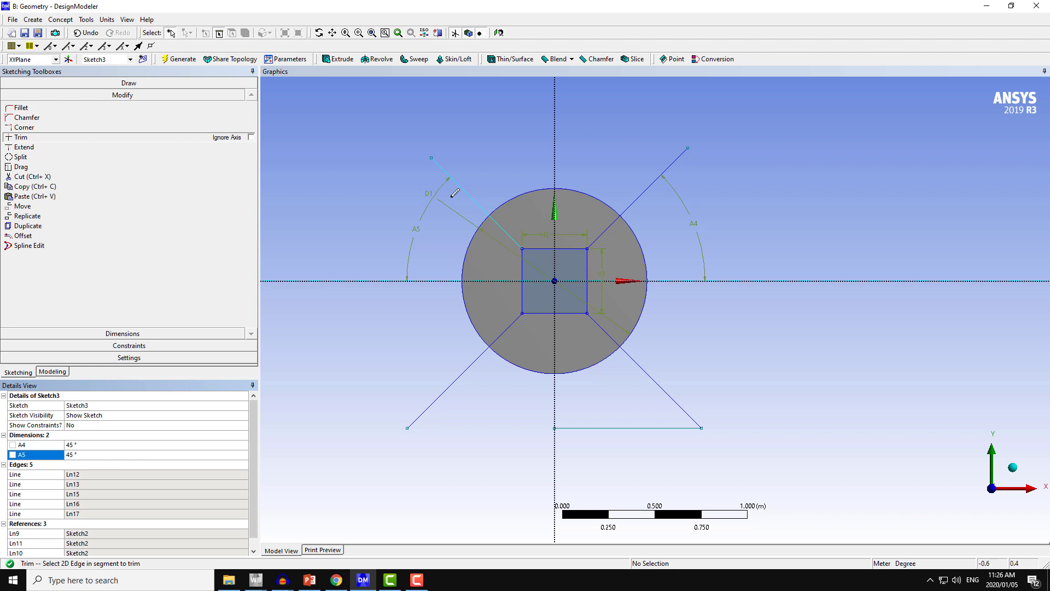
click(613, 427)
Draw new lines joining the diagonals' upper ends and their lower ends, then orbit to 3D.
click(123, 83)
click(21, 95)
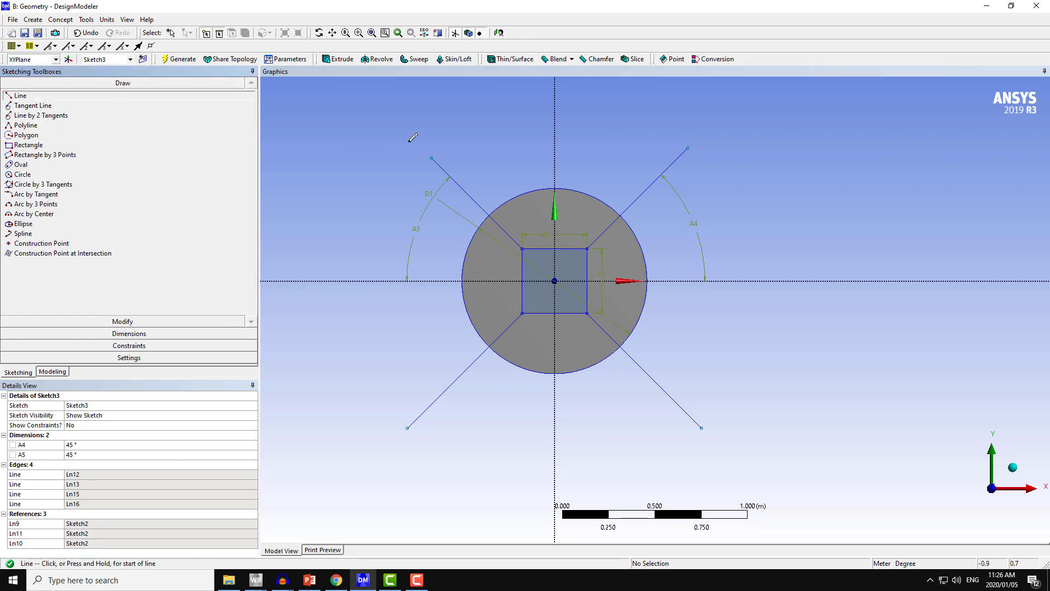
click(431, 157)
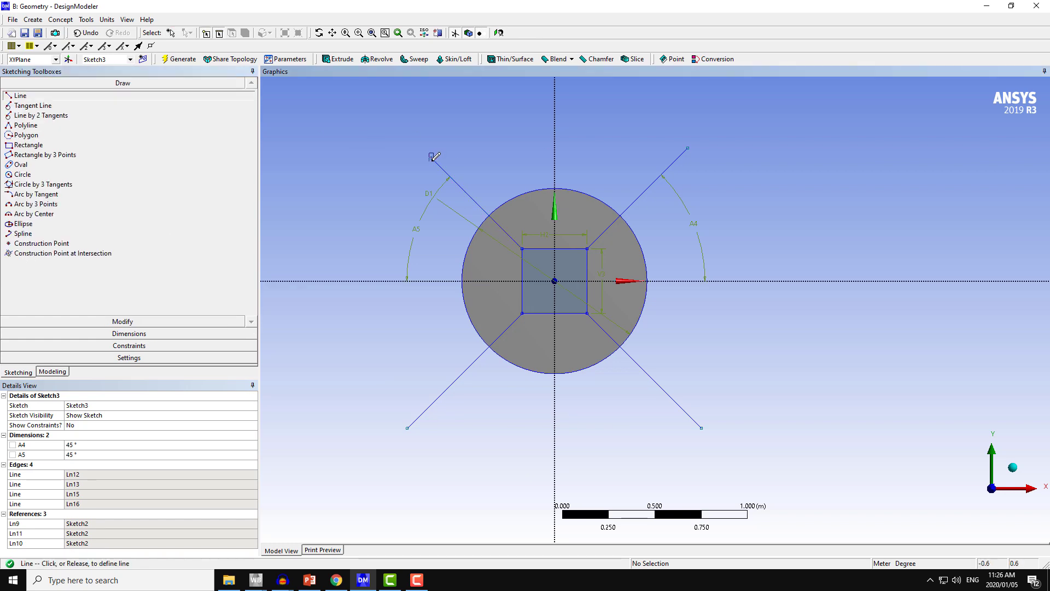
click(688, 148)
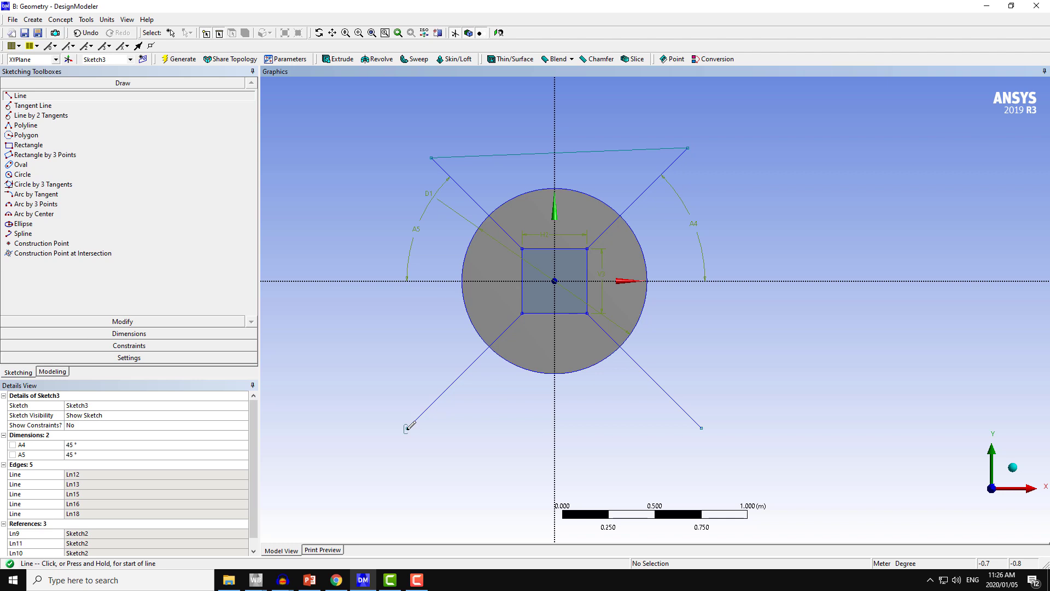
key(Escape)
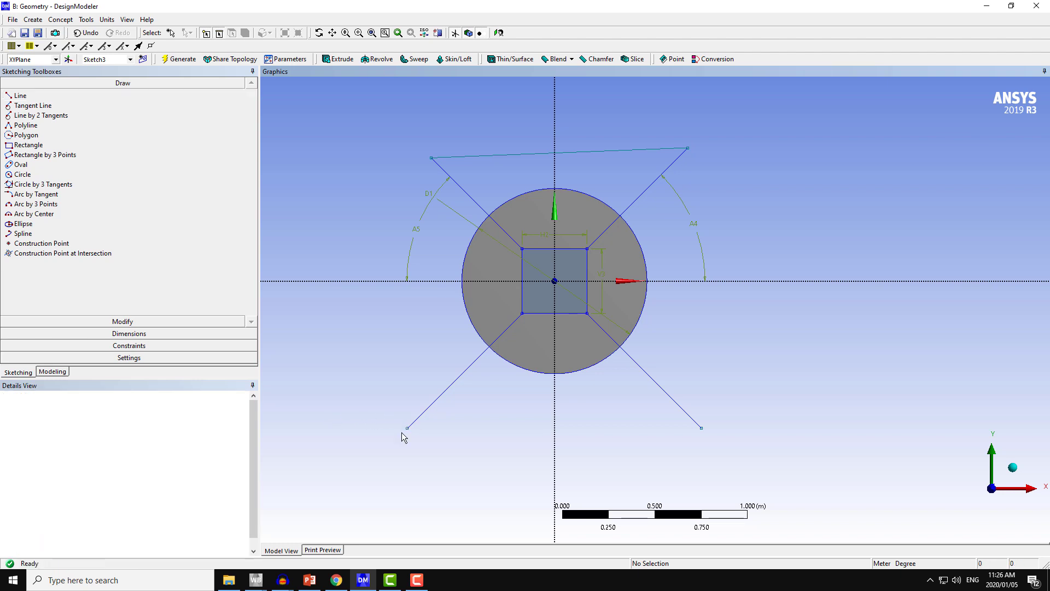
click(20, 95)
click(408, 426)
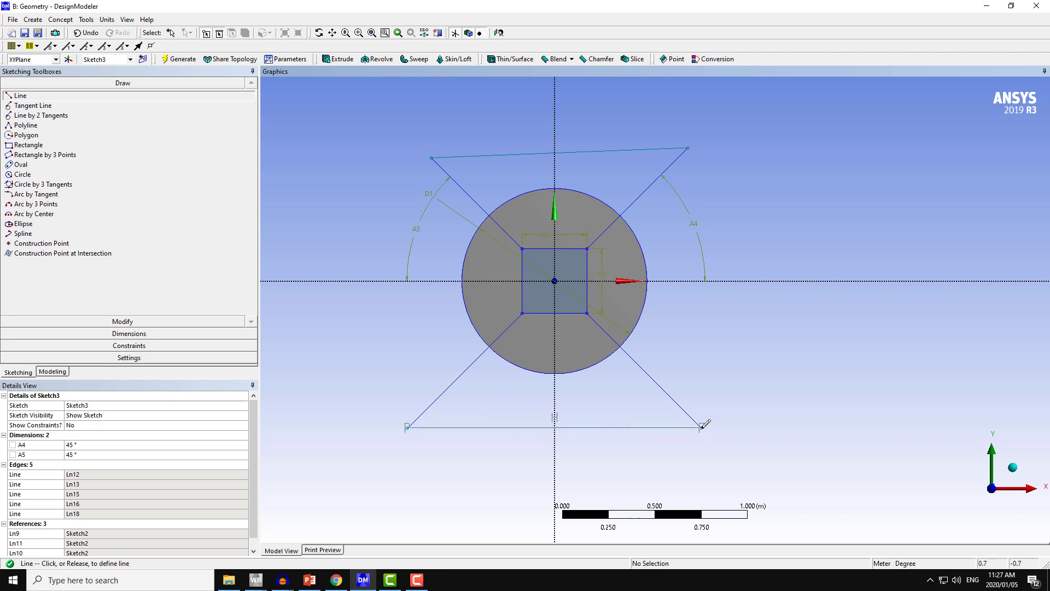
click(702, 427)
drag(687, 150, 688, 147)
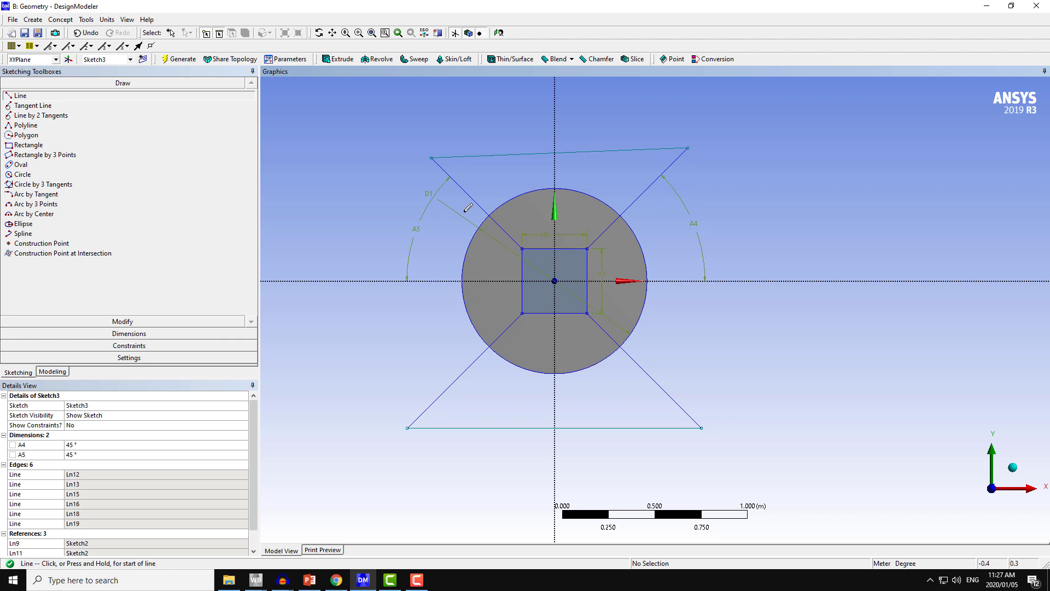
mouse_move(468, 208)
middle_down()
mouse_move(415, 220)
mouse_move(441, 213)
middle_up()
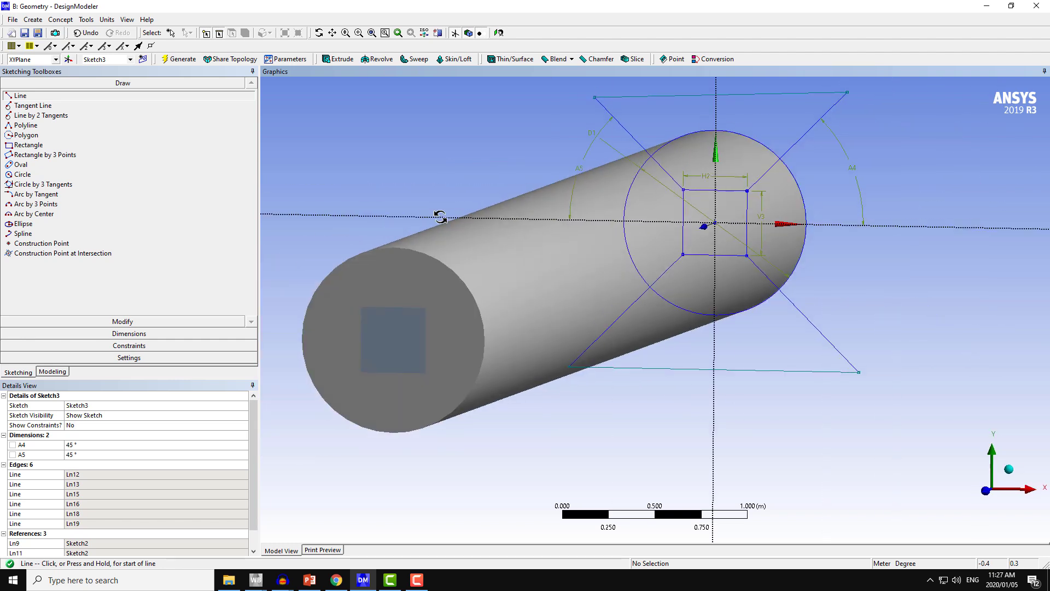
Create Extrude3 on Sketch3 with Operation Slice Material and Extent Type Through All.
click(342, 59)
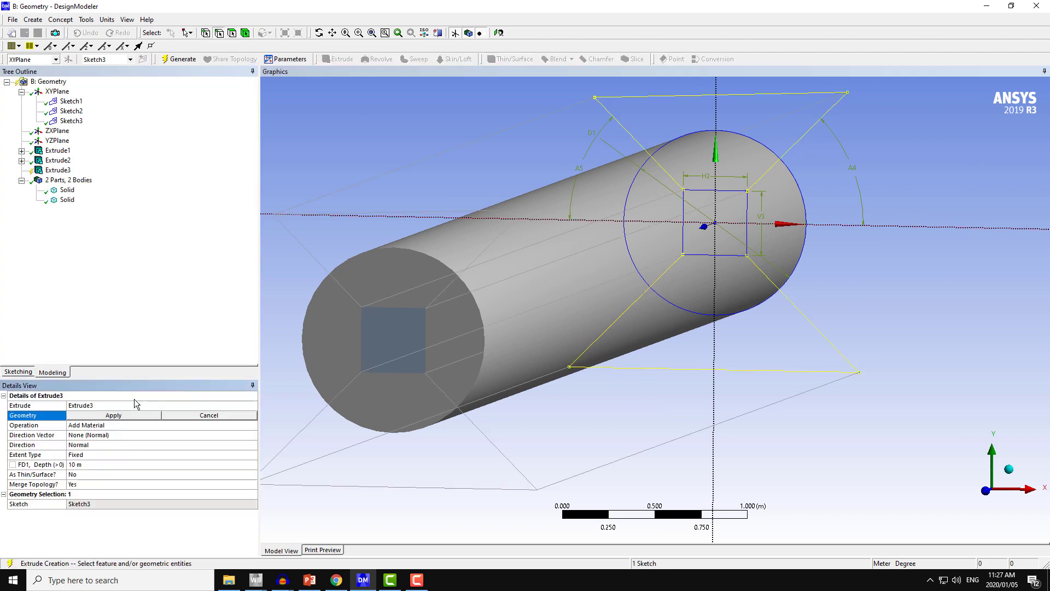
click(114, 426)
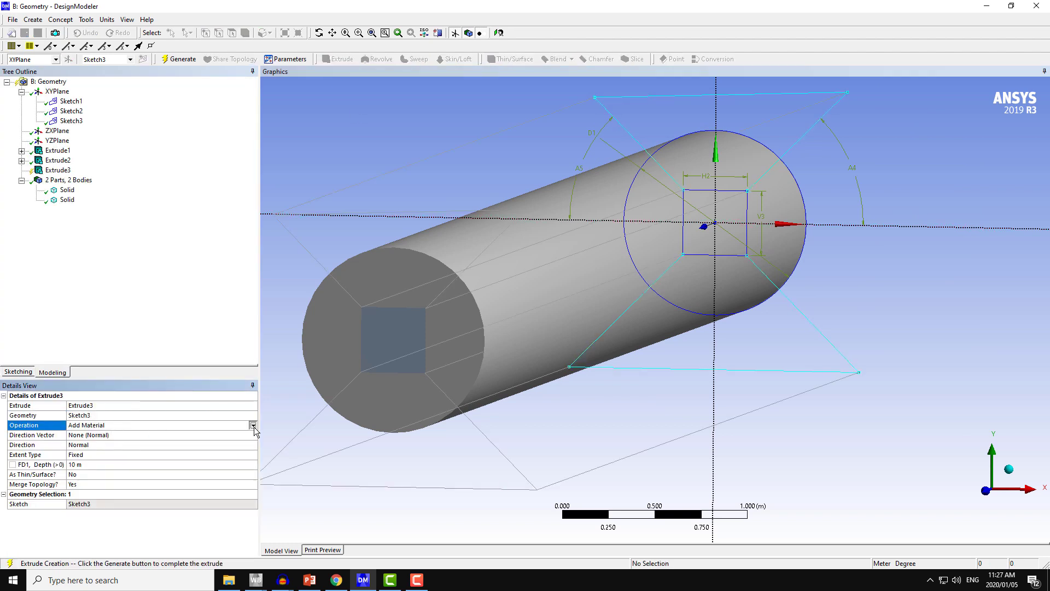
click(254, 425)
click(107, 447)
click(126, 445)
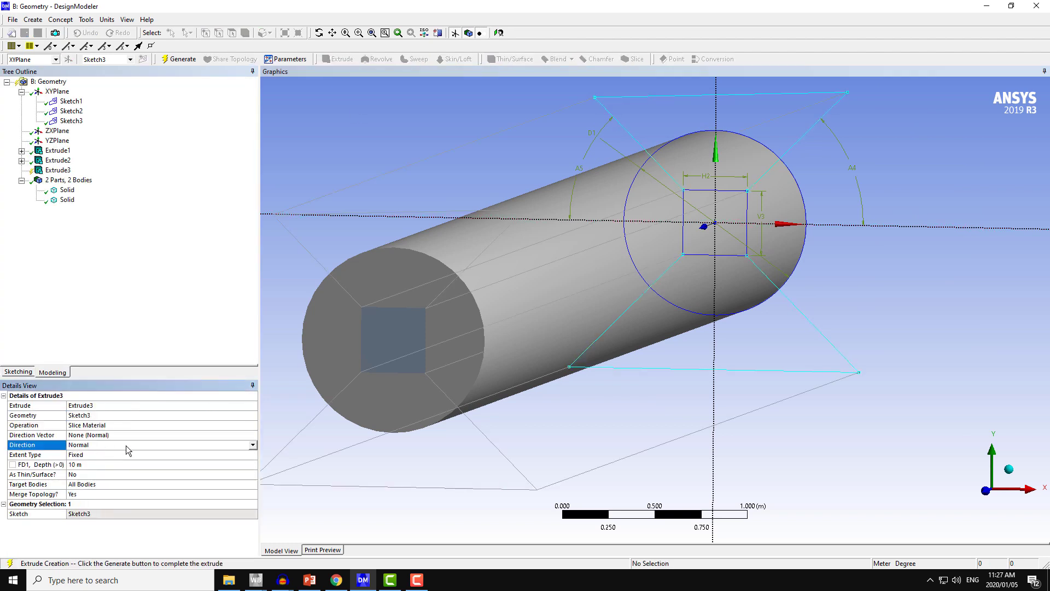
click(110, 455)
click(252, 455)
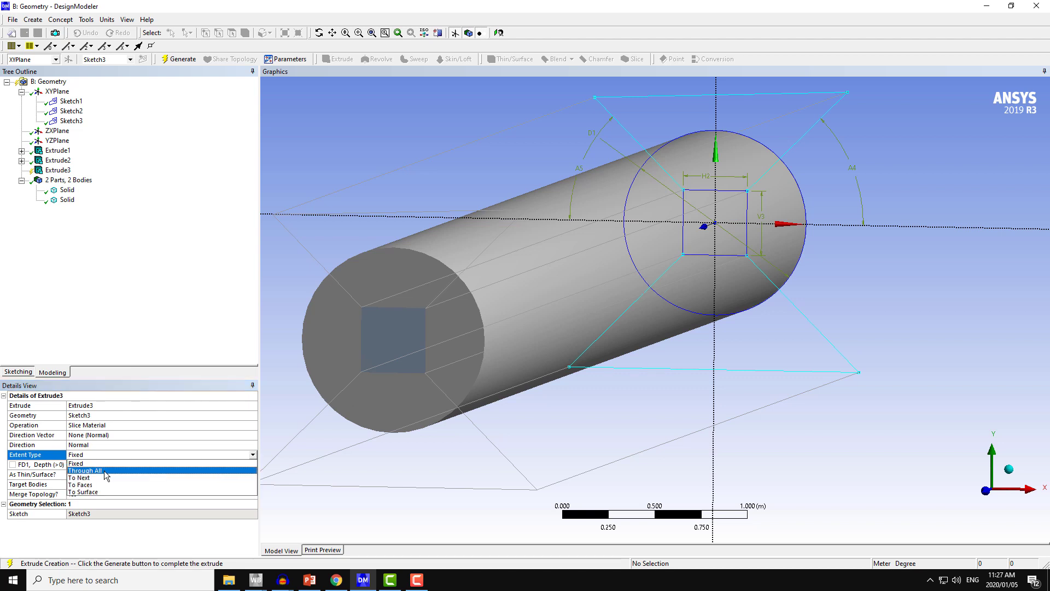
click(235, 474)
mouse_move(445, 345)
middle_down()
mouse_move(593, 323)
mouse_move(700, 328)
mouse_move(565, 298)
mouse_move(715, 295)
mouse_move(572, 291)
mouse_move(494, 304)
mouse_move(651, 263)
mouse_move(569, 249)
mouse_move(607, 253)
mouse_move(320, 266)
mouse_move(605, 271)
middle_up()
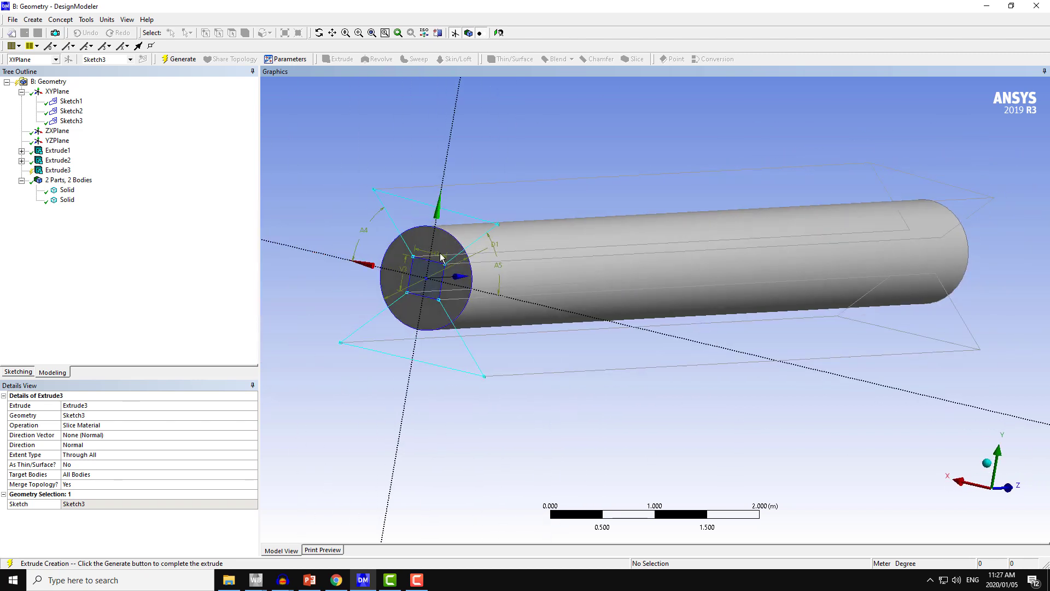
Generate the slice and hide the sketch plane display.
click(180, 60)
middle_drag(319, 173, 417, 114)
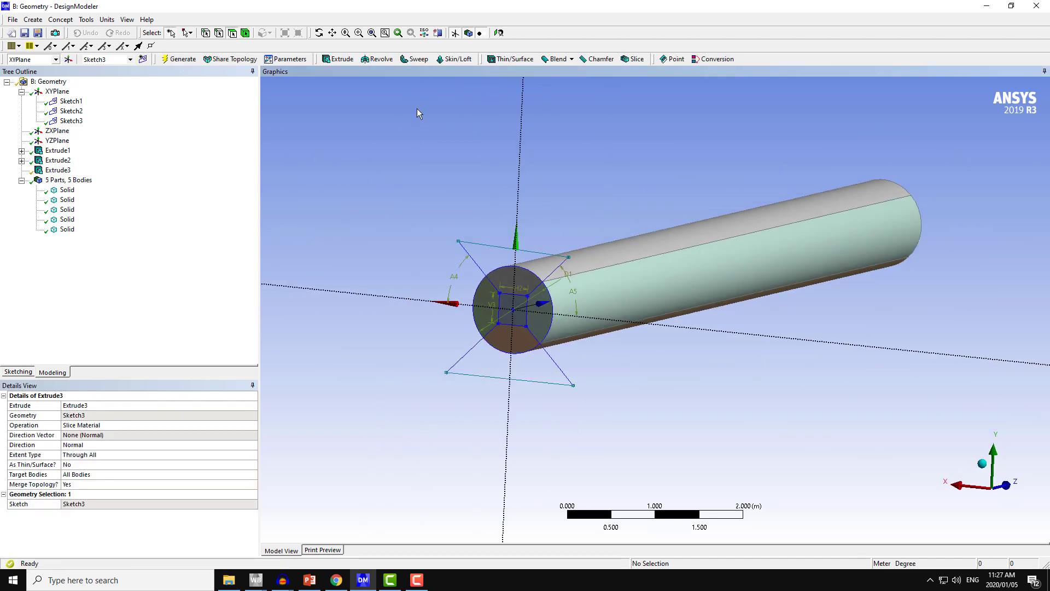
click(455, 33)
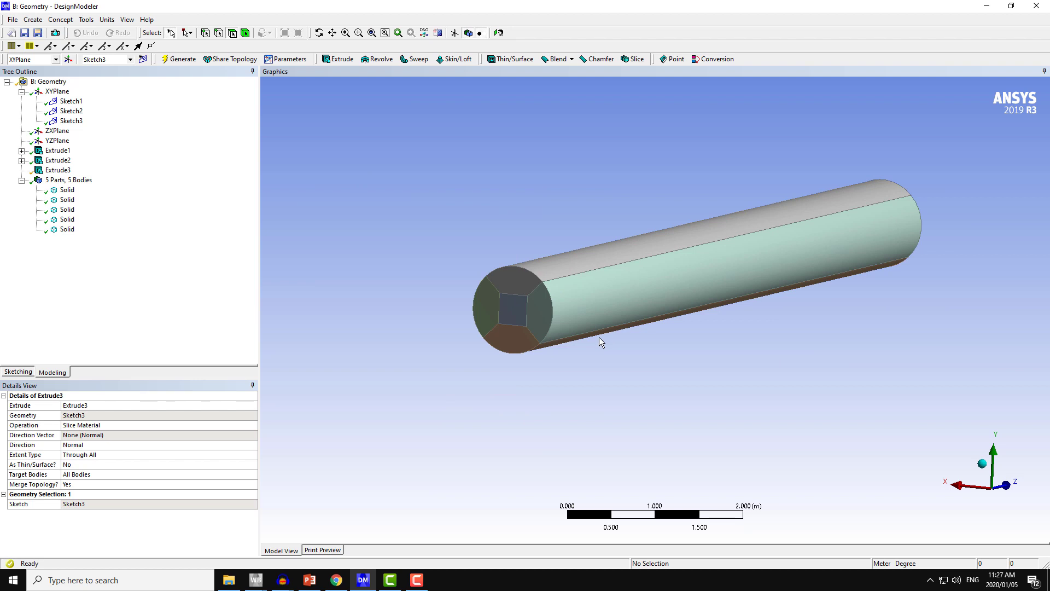
middle_drag(438, 271, 363, 246)
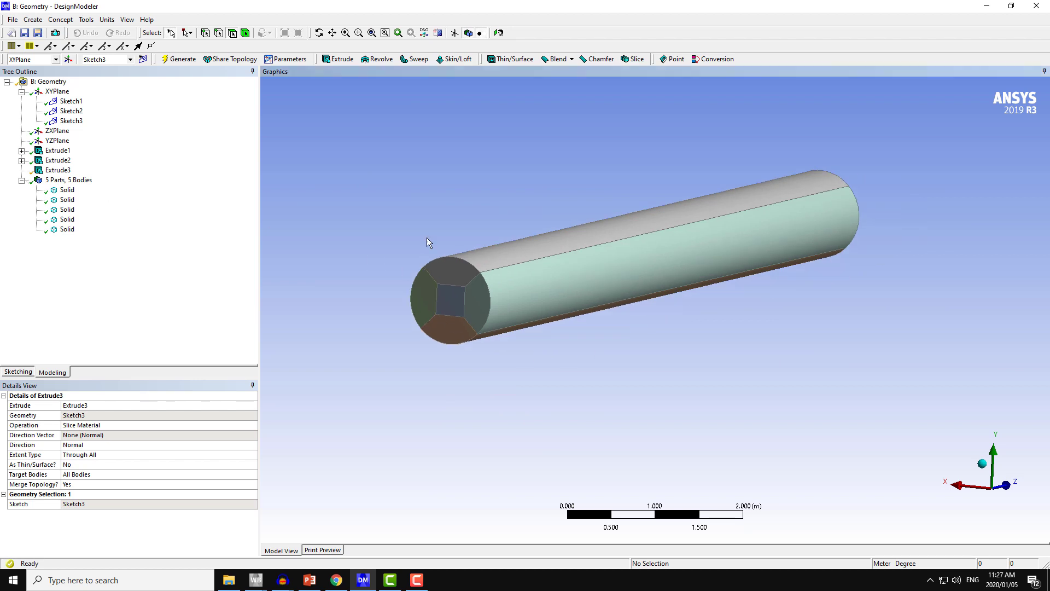
middle_drag(427, 242, 324, 333)
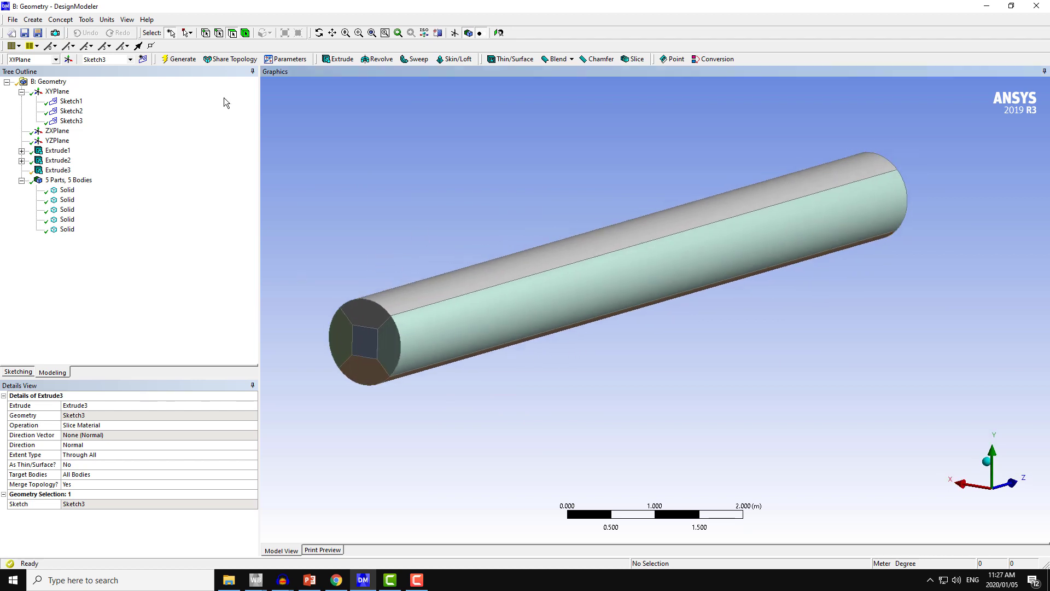
mouse_move(385, 210)
middle_down()
mouse_move(412, 199)
mouse_move(402, 204)
middle_up()
Select the sliced Solid bodies in the tree to inspect the five pieces.
click(66, 190)
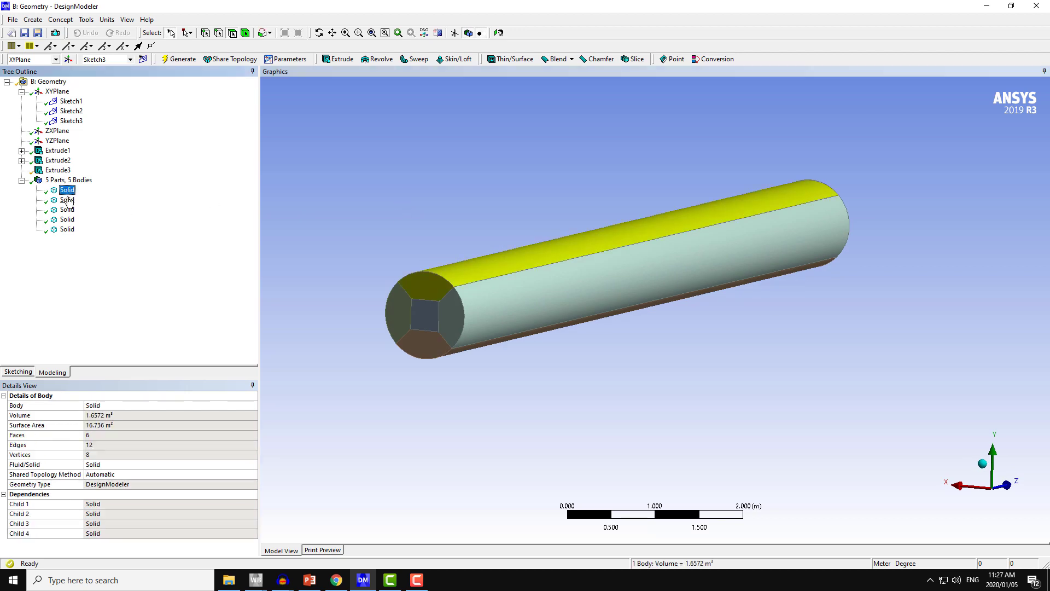
click(67, 200)
click(67, 209)
click(66, 230)
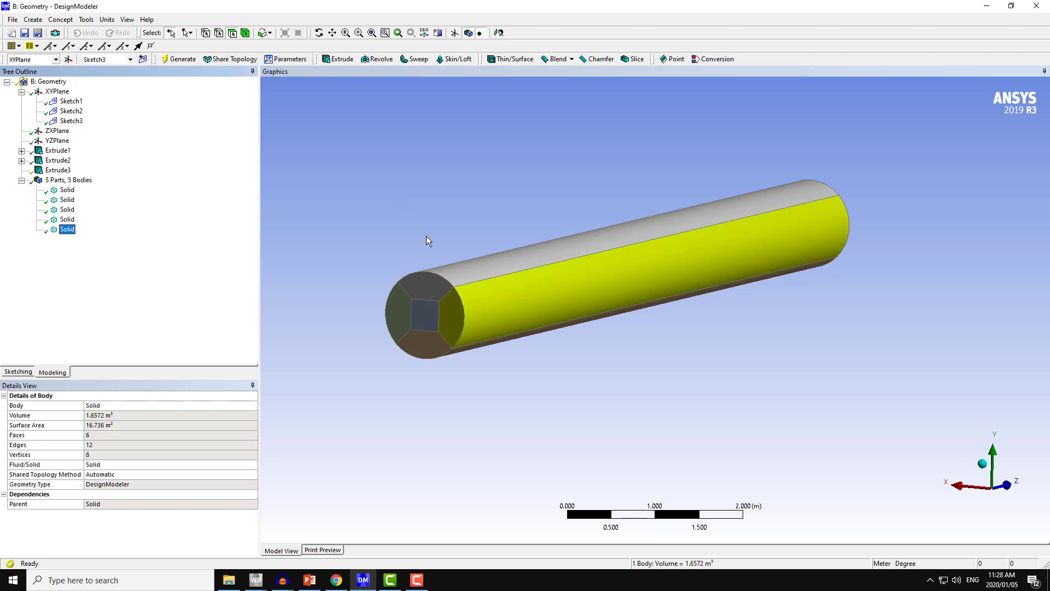
mouse_move(427, 237)
middle_down()
mouse_move(399, 237)
mouse_move(660, 236)
mouse_move(448, 226)
mouse_move(419, 237)
middle_up()
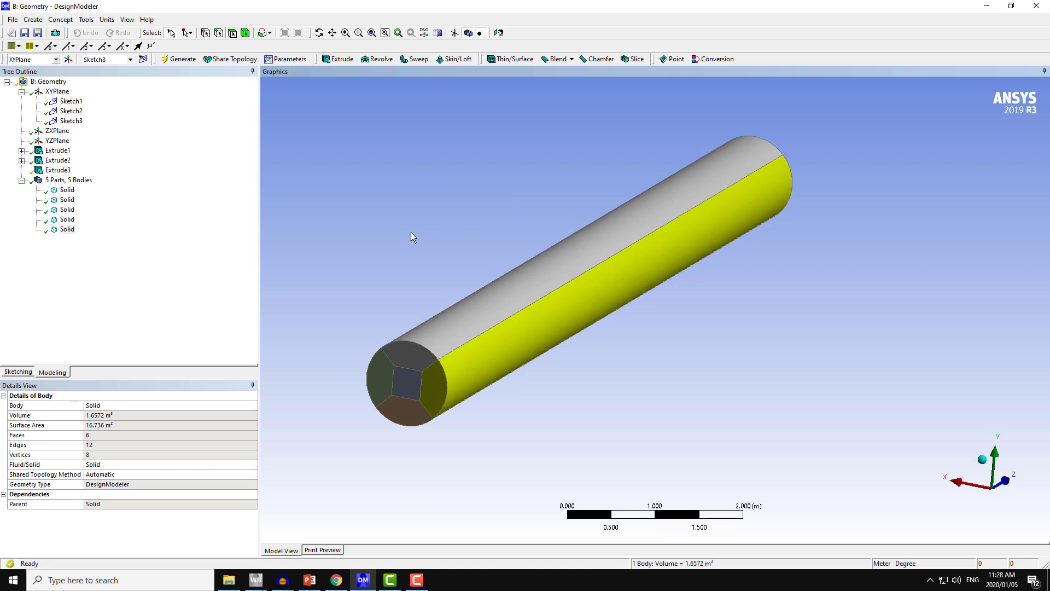